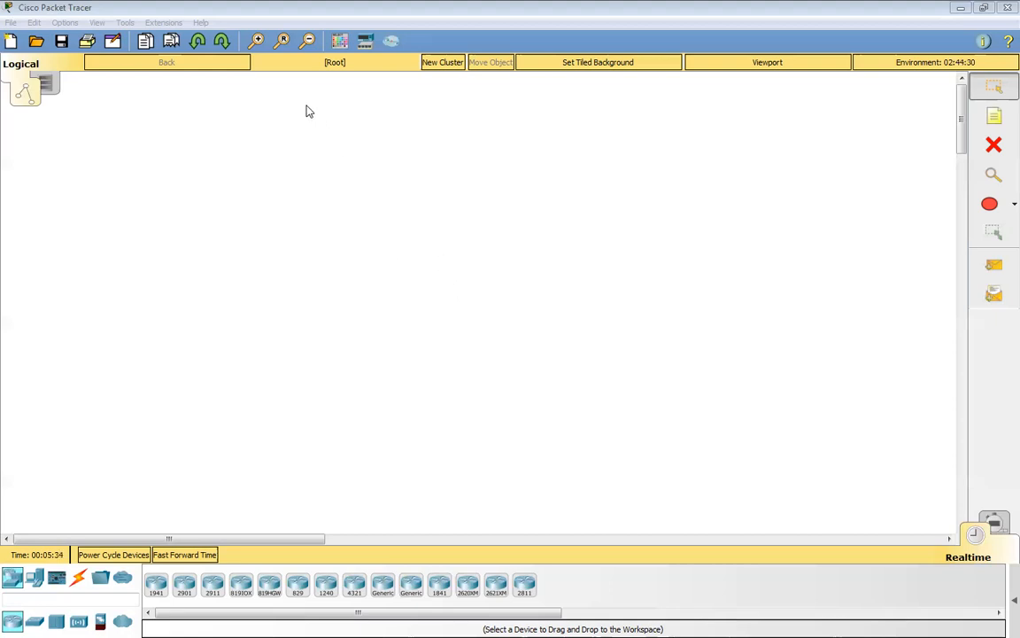
# Check the program's version number in its About information.
pyautogui.click(200, 23)
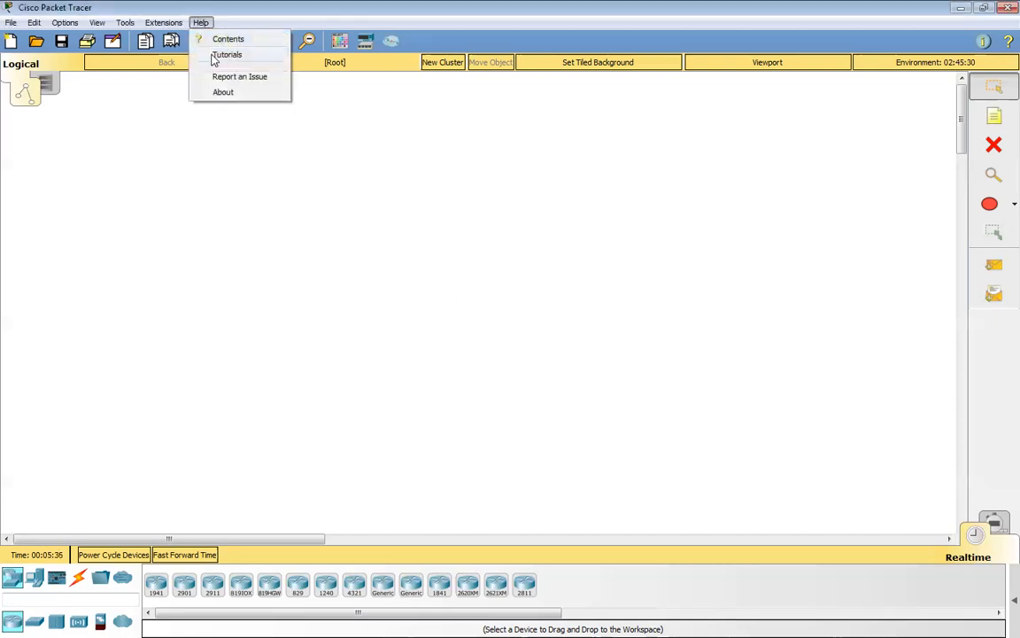
pyautogui.click(226, 93)
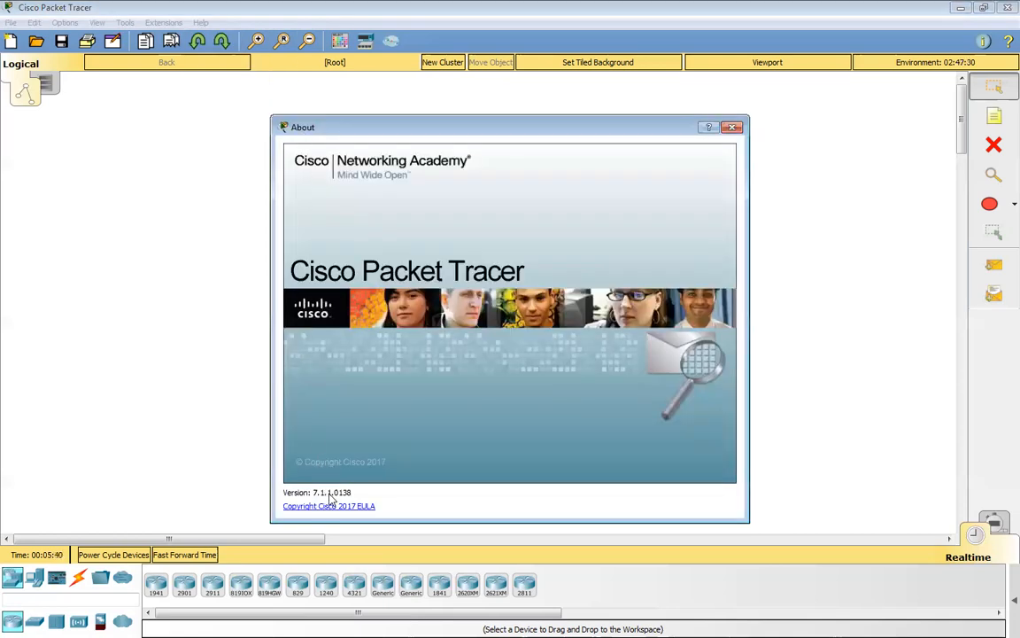
pyautogui.click(733, 128)
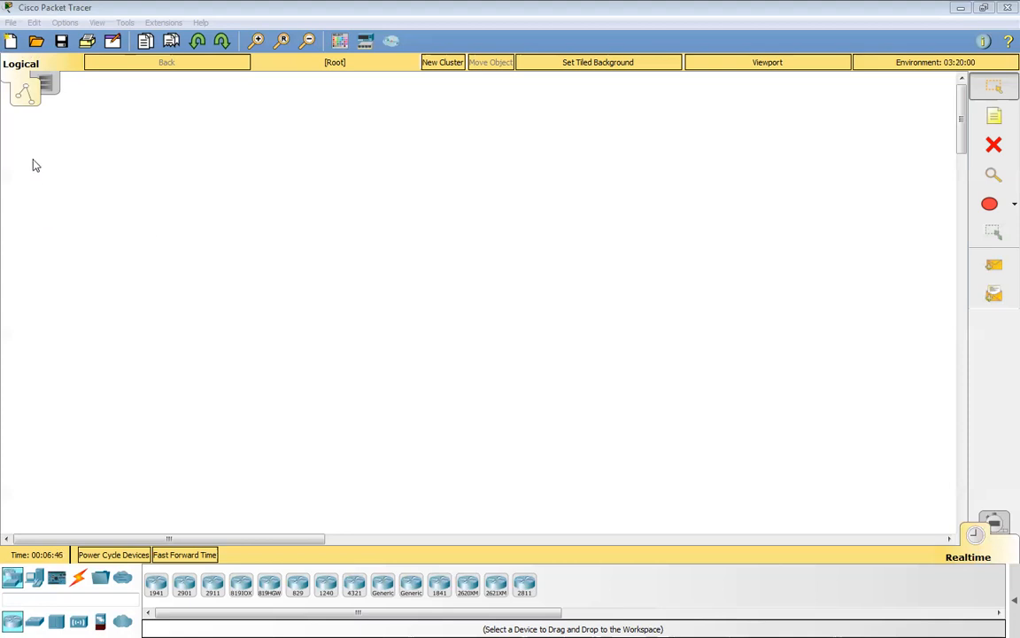
# View the physical workspace and return to the logical workspace.
pyautogui.click(97, 23)
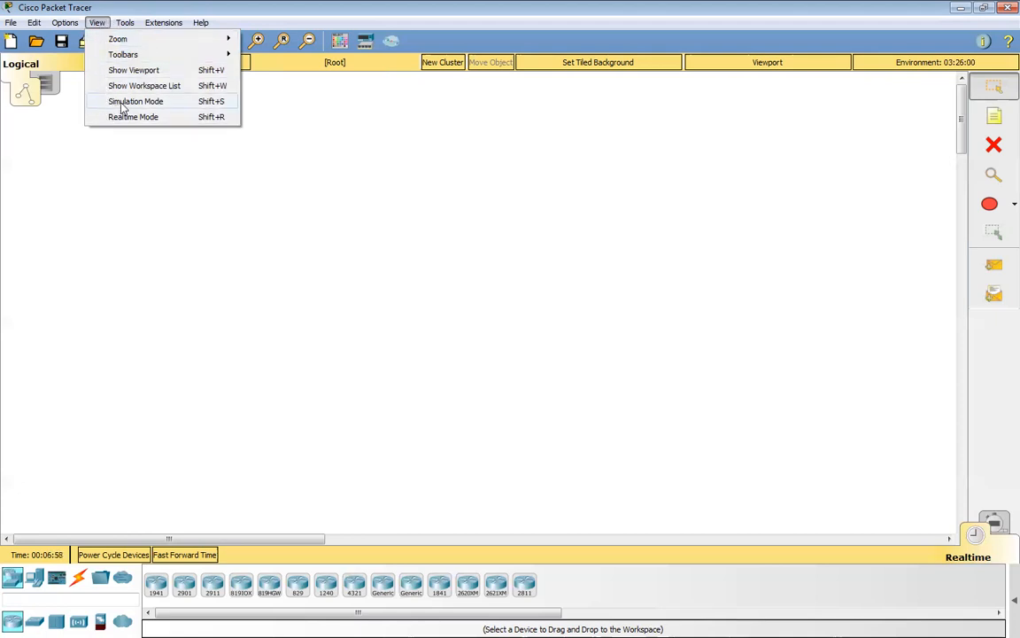
pyautogui.click(73, 154)
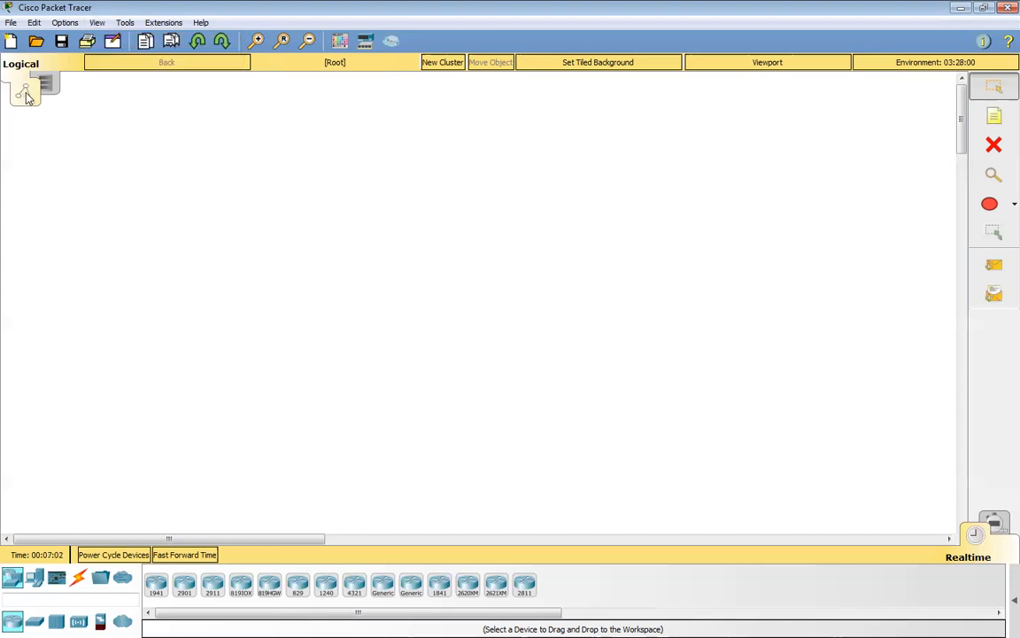
pyautogui.click(47, 83)
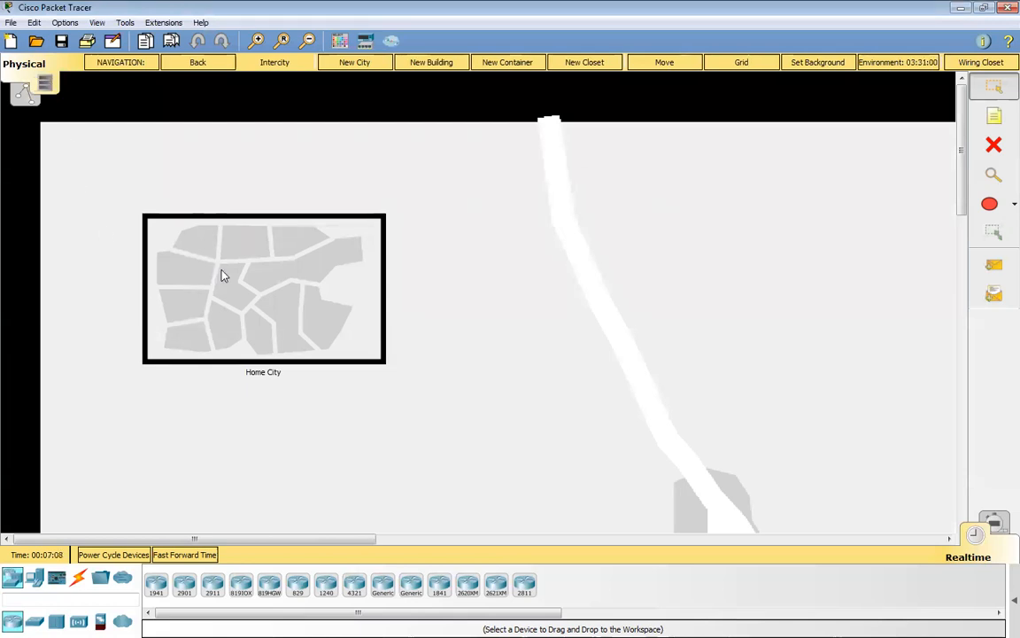
pyautogui.click(27, 98)
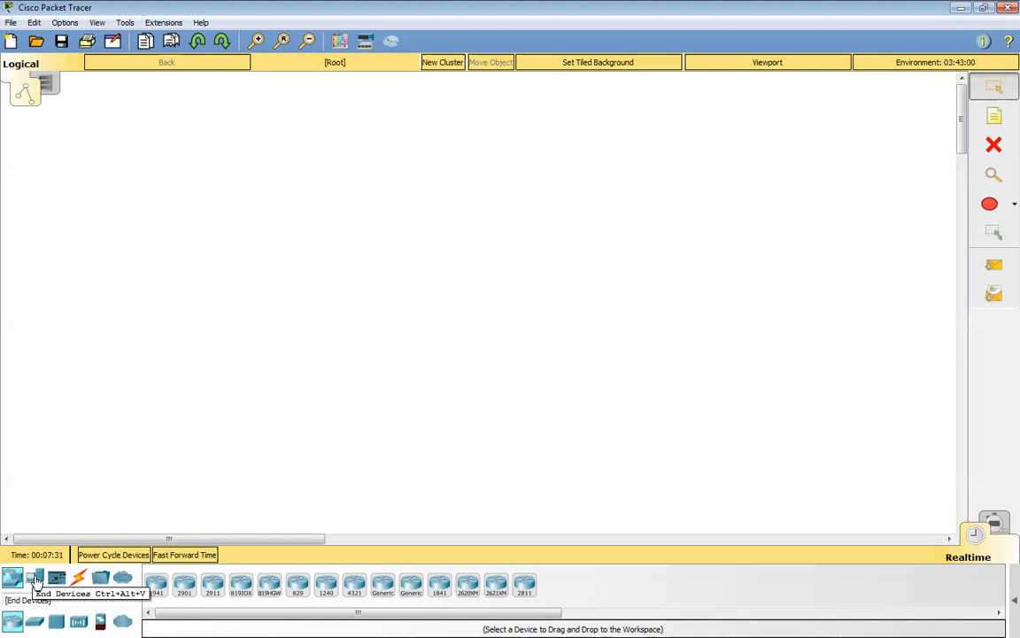
# Browse the available end devices, connection types and network devices.
pyautogui.click(34, 578)
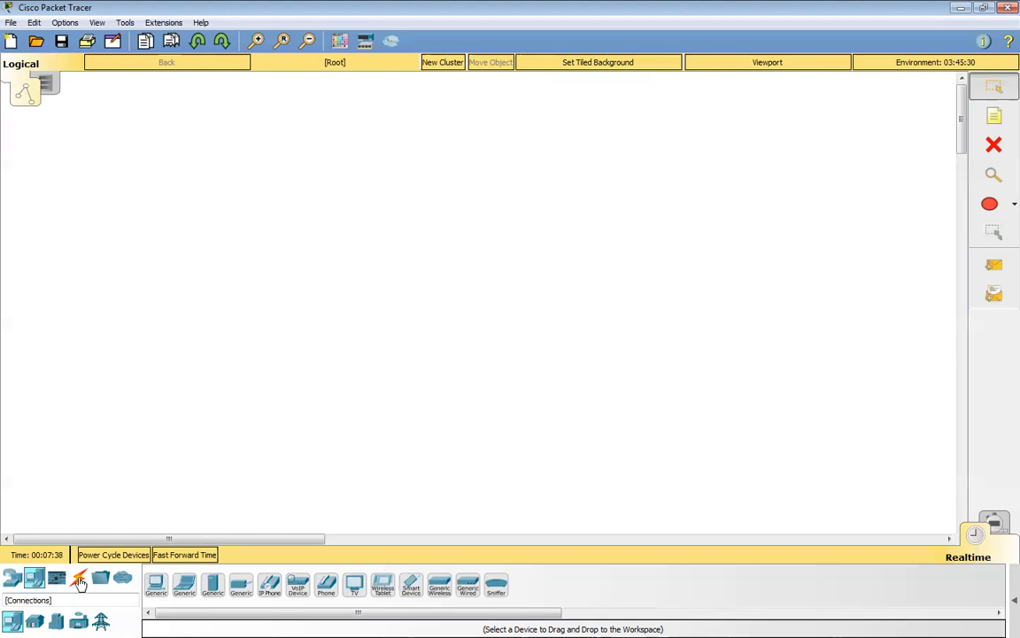
pyautogui.click(79, 577)
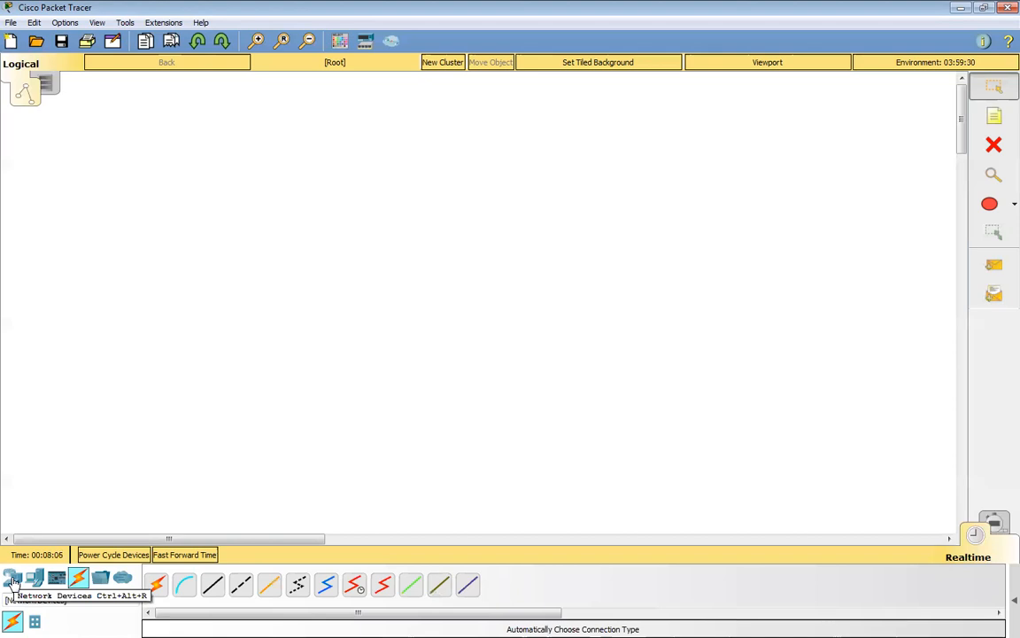
pyautogui.click(13, 580)
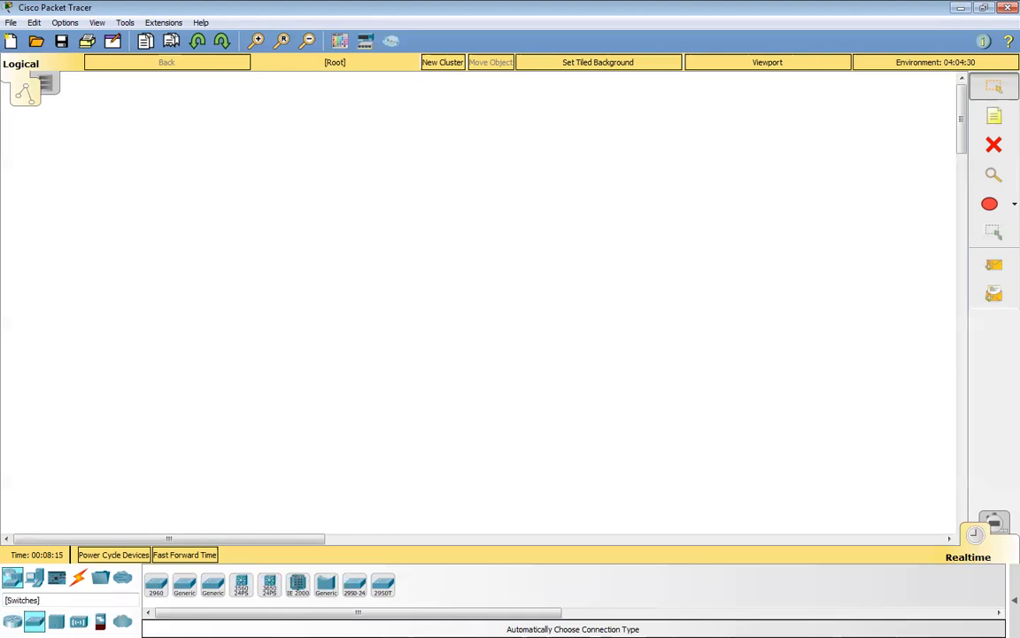
# Place a 1941 router in the upper middle of the logical workspace and rename it R1.
pyautogui.click(13, 621)
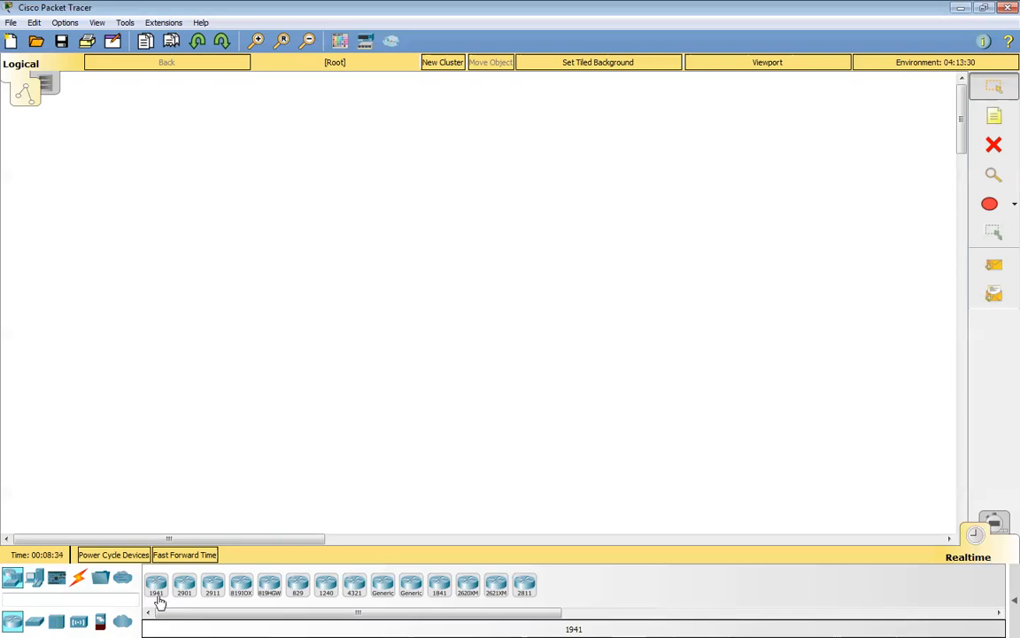
pyautogui.moveTo(159, 595); pyautogui.dragTo(421, 215)
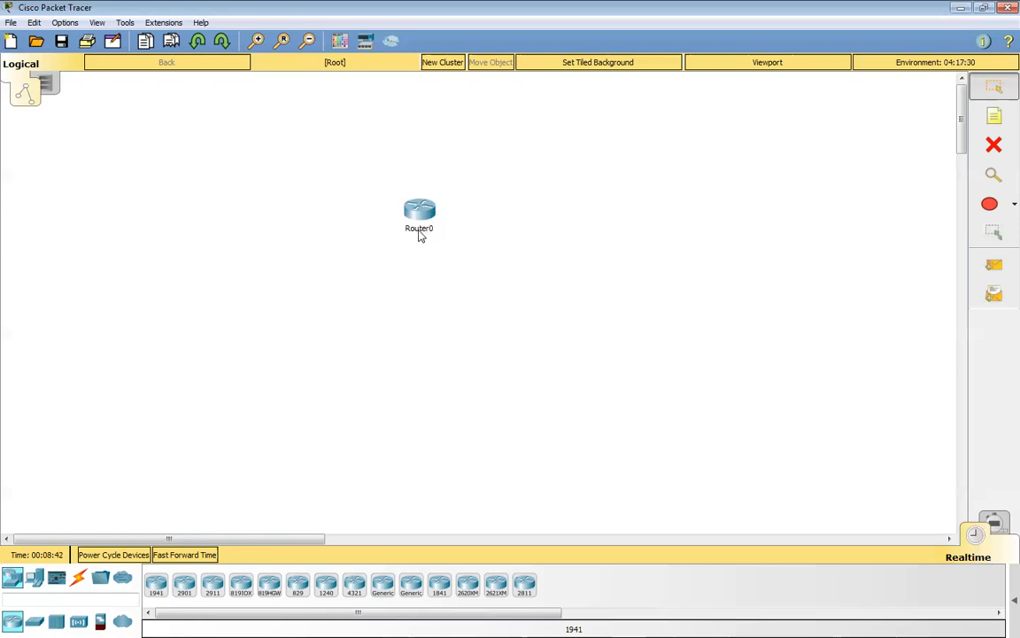
pyautogui.click(419, 230)
pyautogui.moveTo(432, 228); pyautogui.dragTo(409, 227)
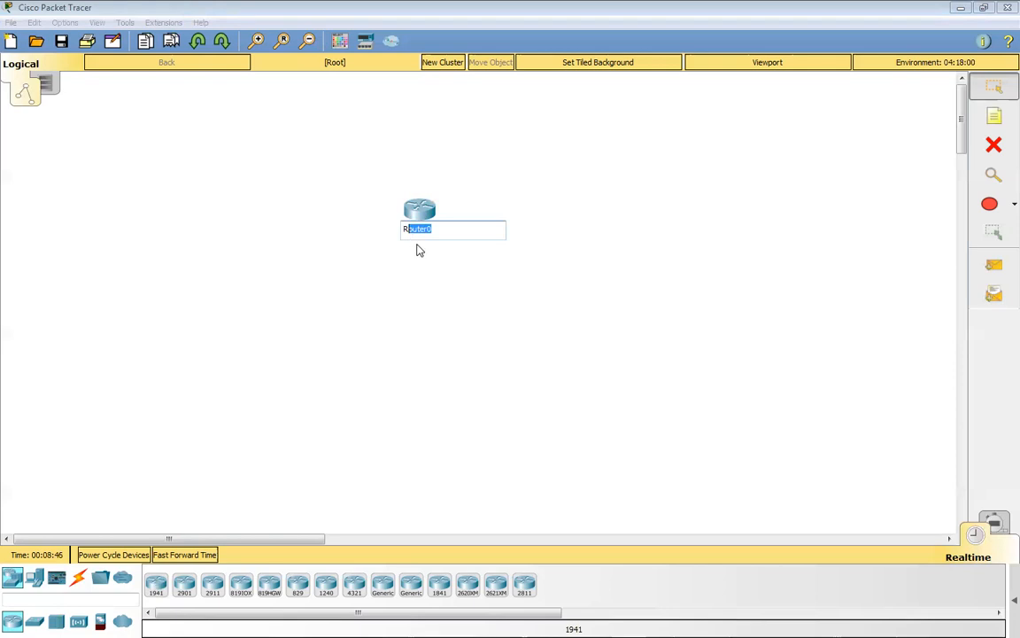
pyautogui.write('1')
pyautogui.click(440, 279)
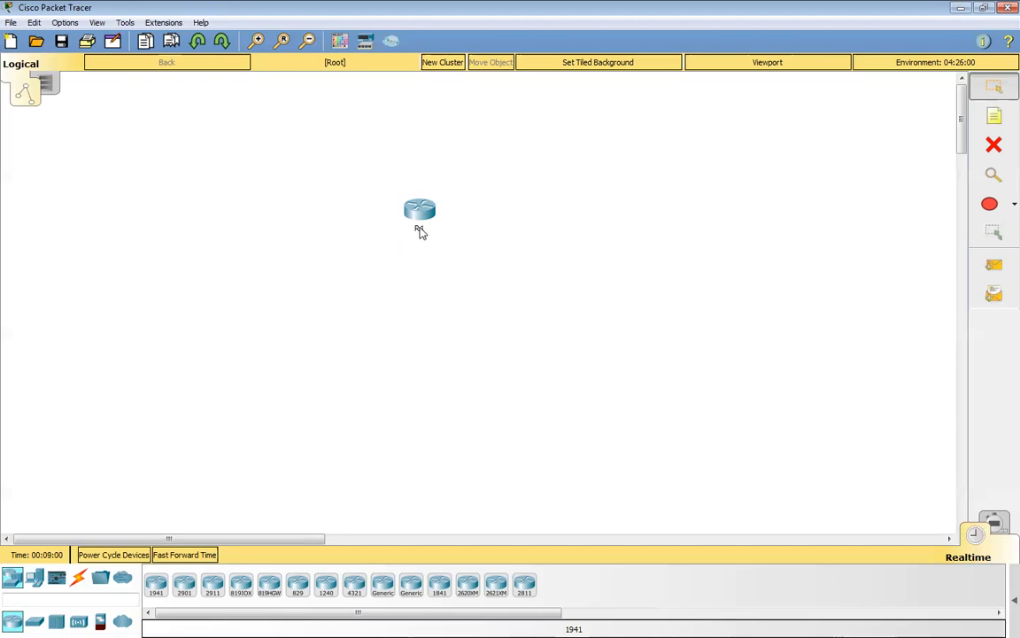
pyautogui.moveTo(420, 229)
pyautogui.click(418, 229)
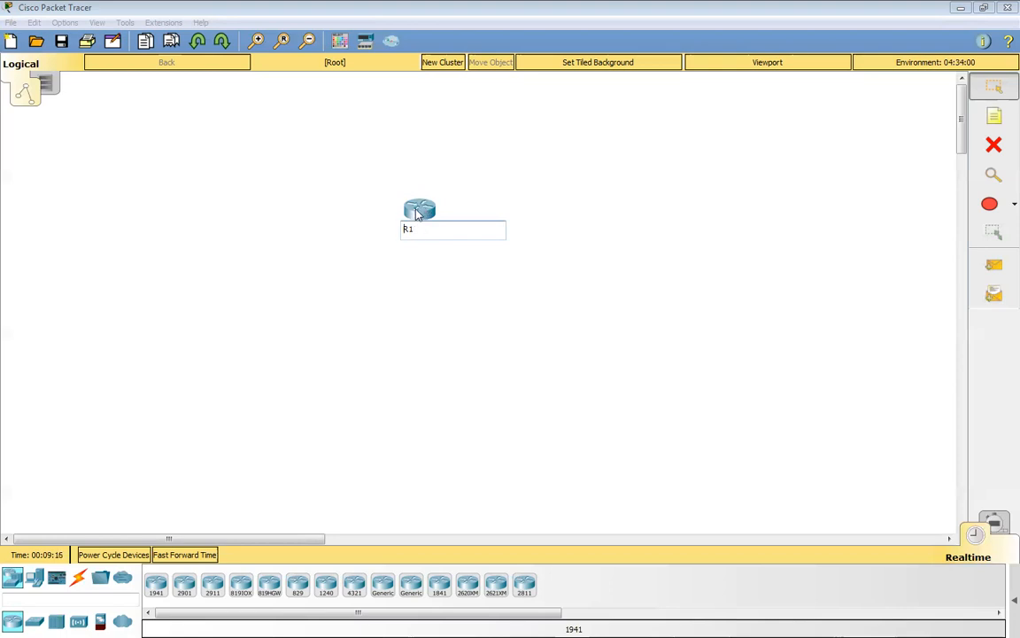
pyautogui.click(454, 181)
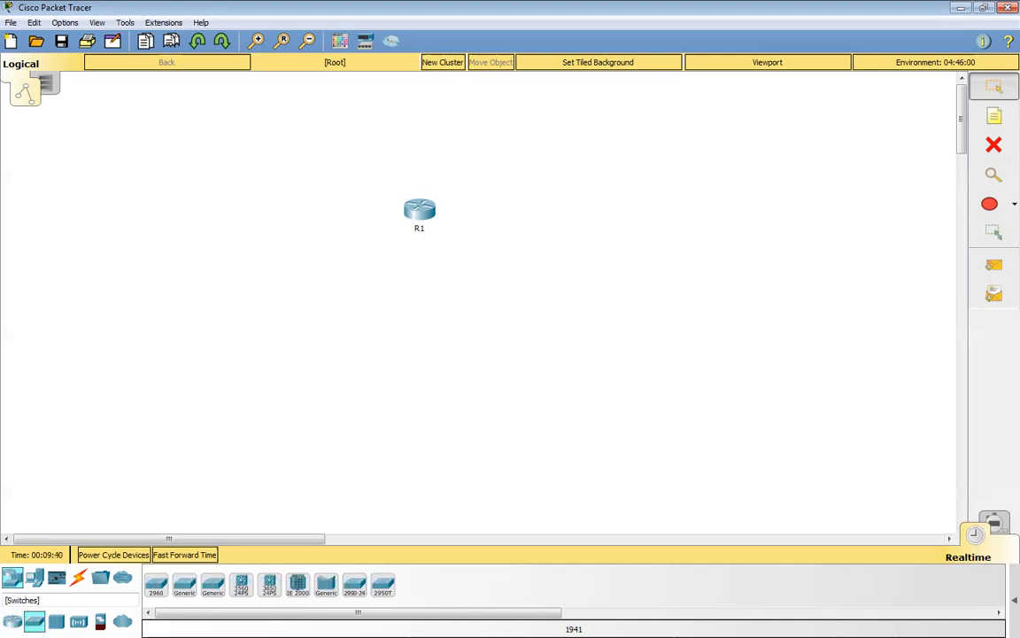
# Place a 2960 switch directly below router R1 and rename it S1.
pyautogui.click(35, 621)
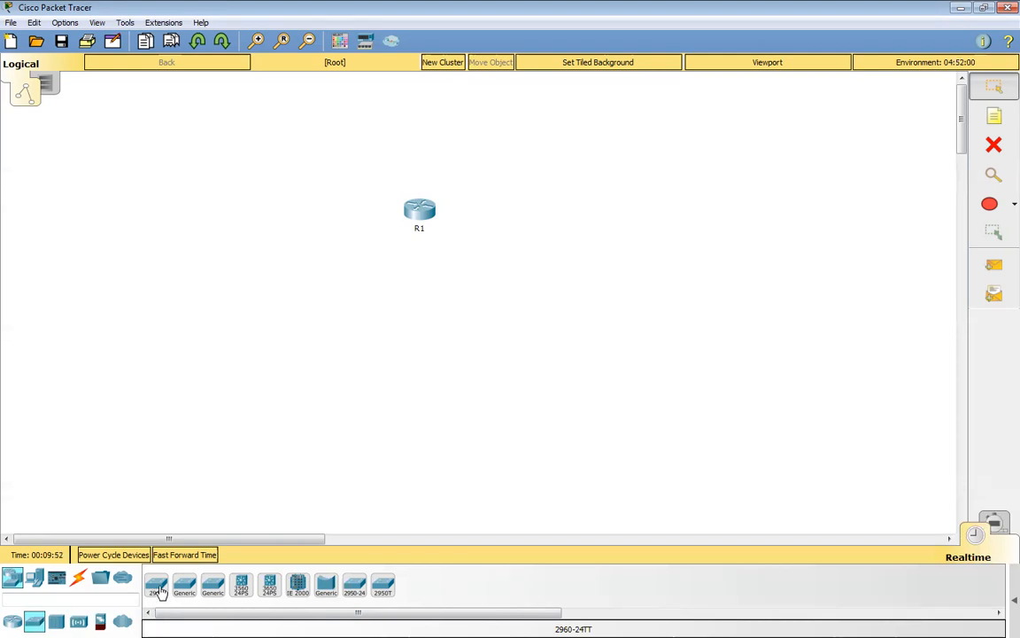
pyautogui.moveTo(157, 589); pyautogui.dragTo(417, 299)
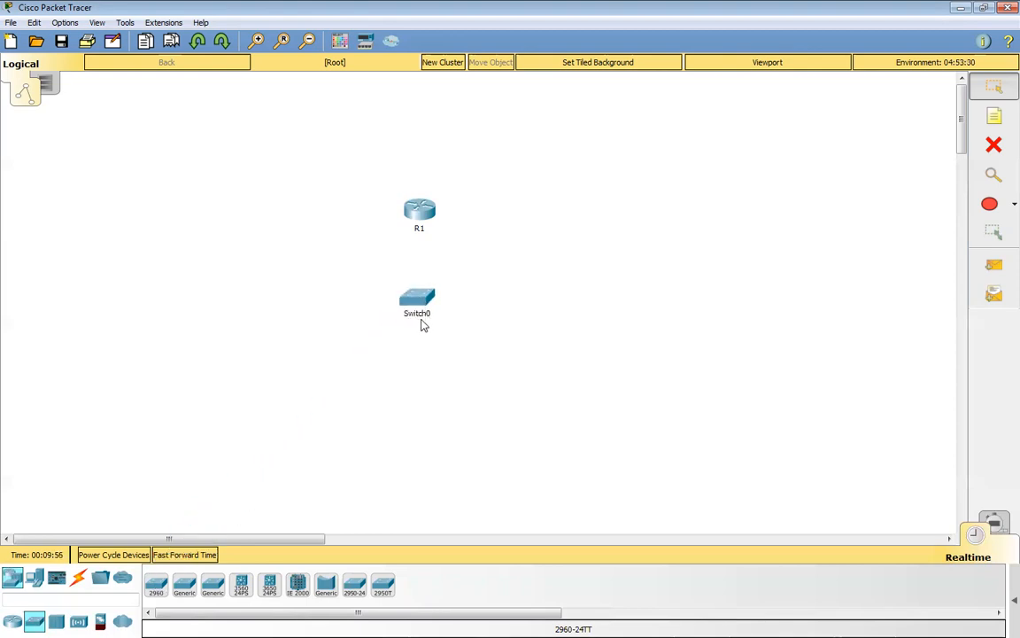
pyautogui.click(417, 314)
pyautogui.doubleClick(417, 314)
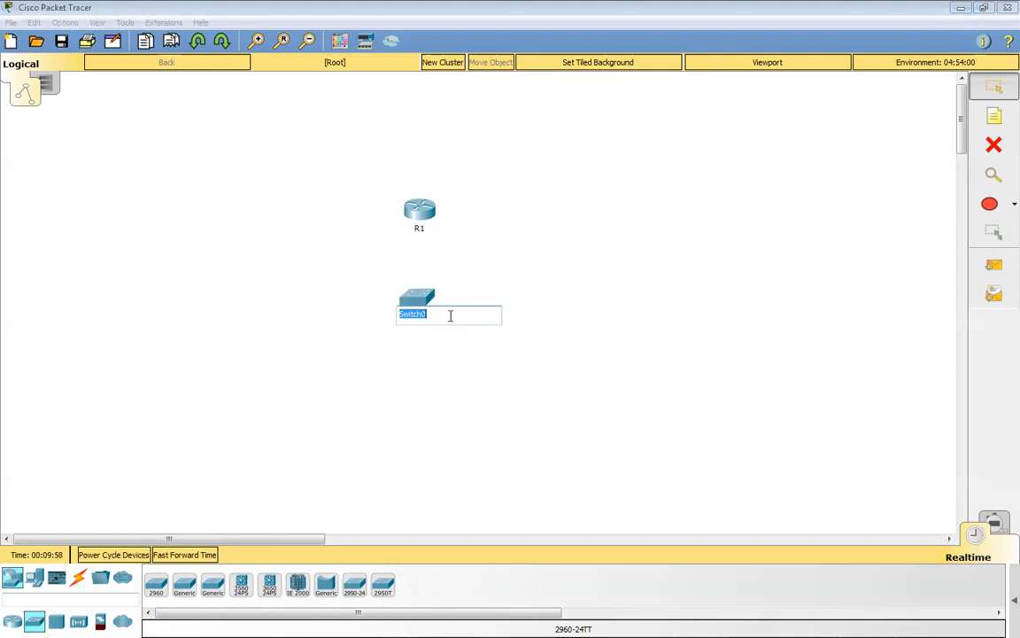
pyautogui.write('S1')
pyautogui.click(531, 295)
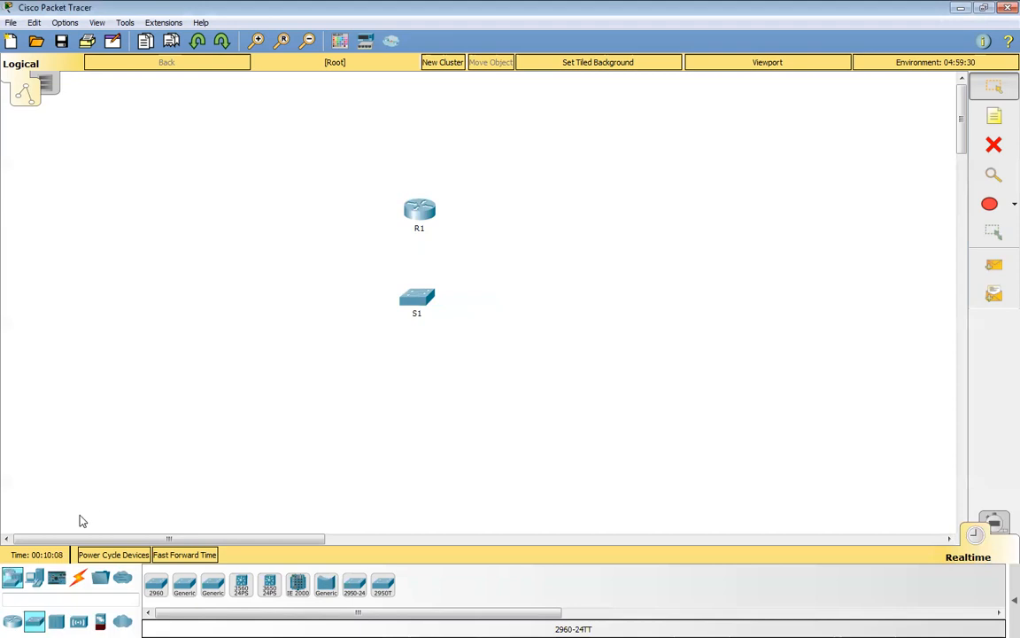
# Place a generic PC directly below switch S1 and rename it PC1.
pyautogui.click(37, 579)
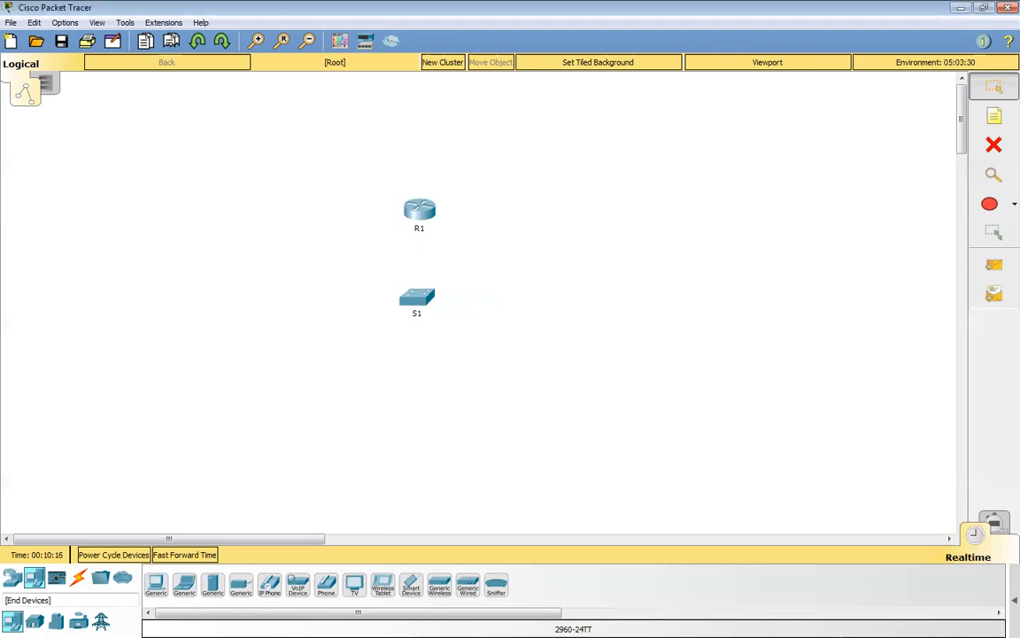
pyautogui.click(155, 585)
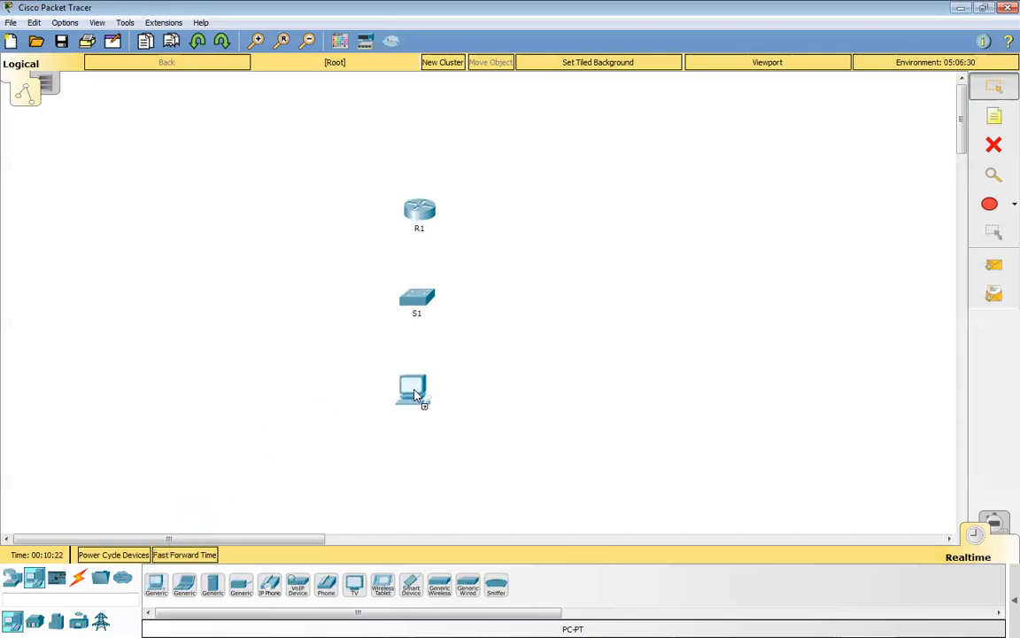
pyautogui.click(418, 394)
pyautogui.click(416, 410)
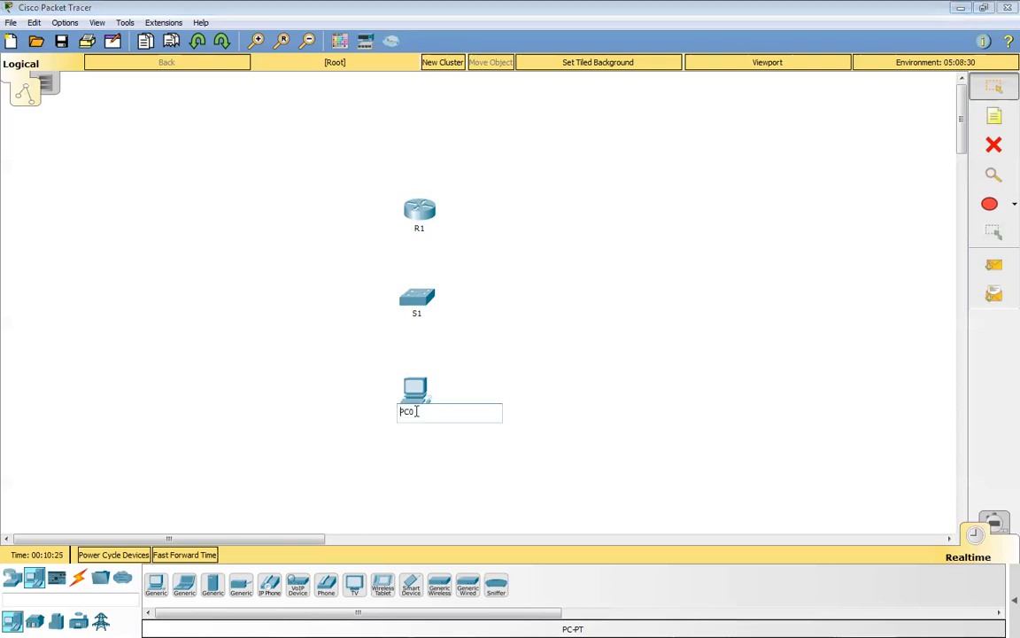
pyautogui.write('1')
pyautogui.press('Return')
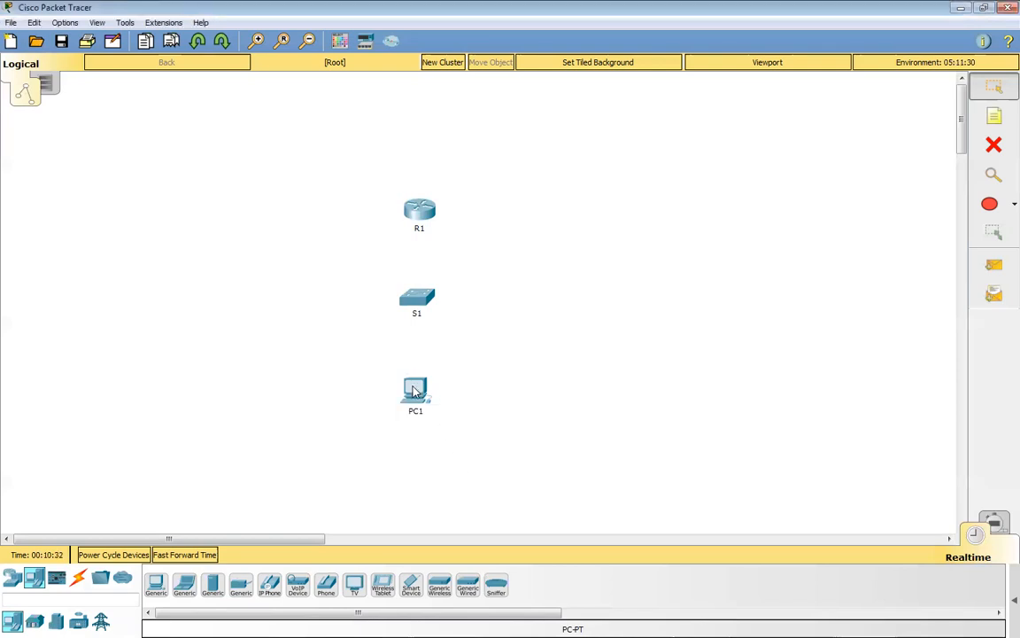
# Place a generic laptop beside switch S1 and delete it from the workspace again.
pyautogui.moveTo(413, 392)
pyautogui.moveTo(185, 593); pyautogui.dragTo(548, 295)
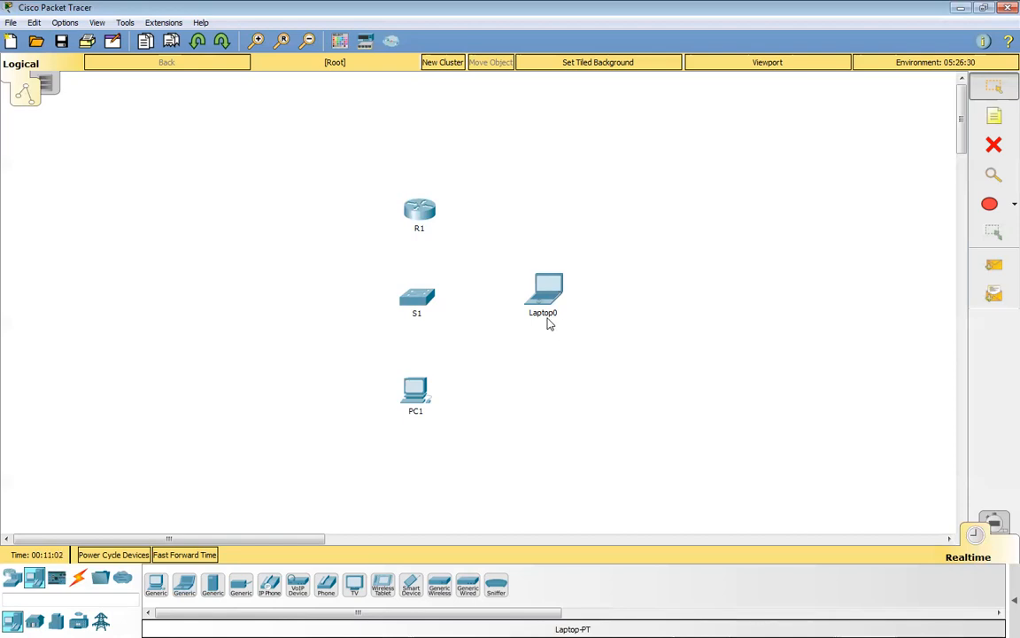
pyautogui.moveTo(561, 311)
pyautogui.click(994, 146)
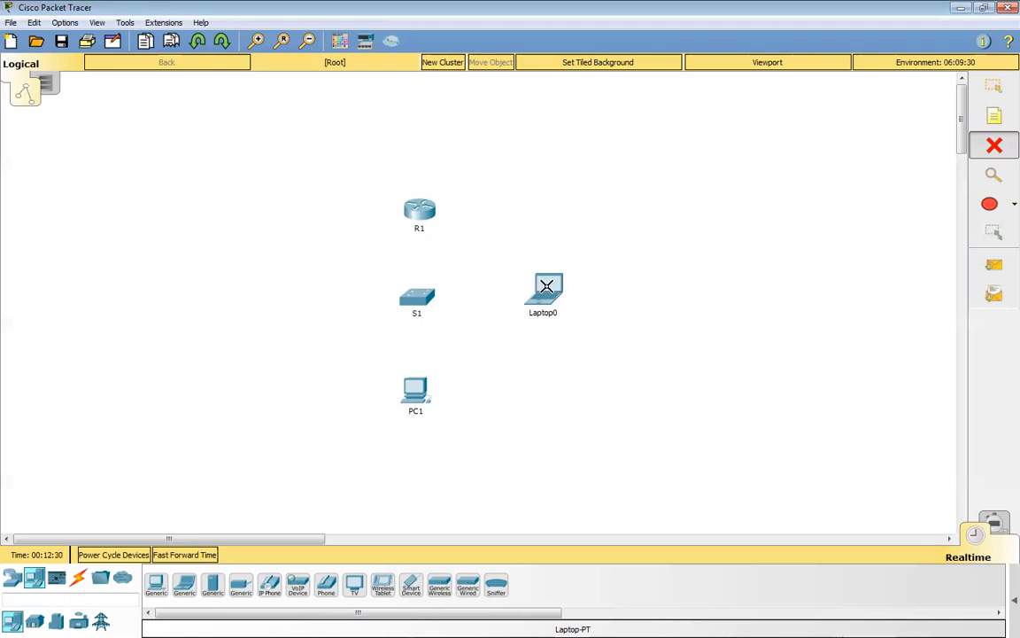
pyautogui.moveTo(547, 286)
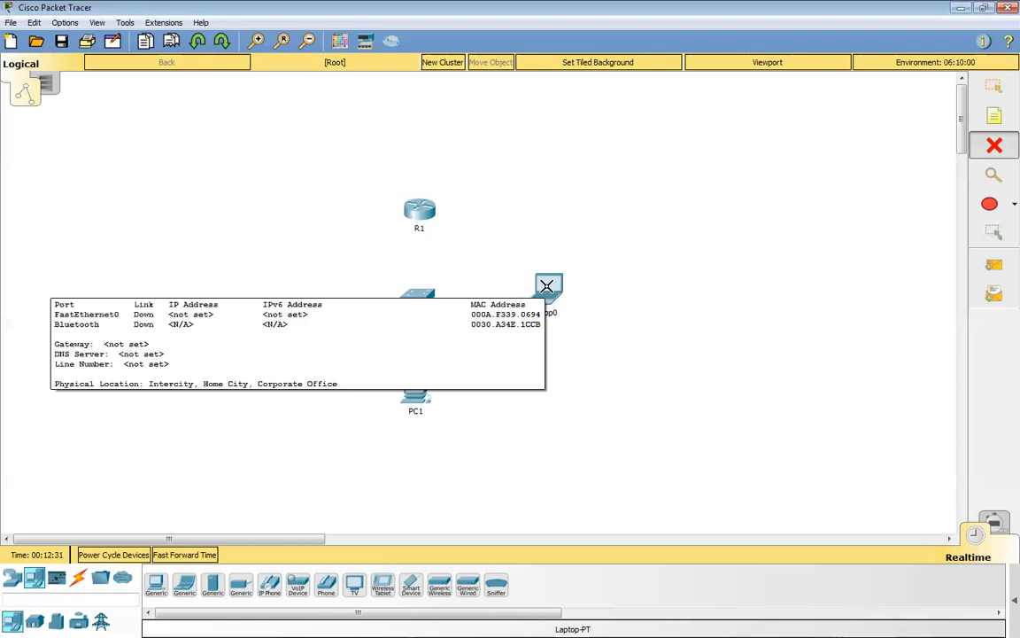
pyautogui.click(547, 286)
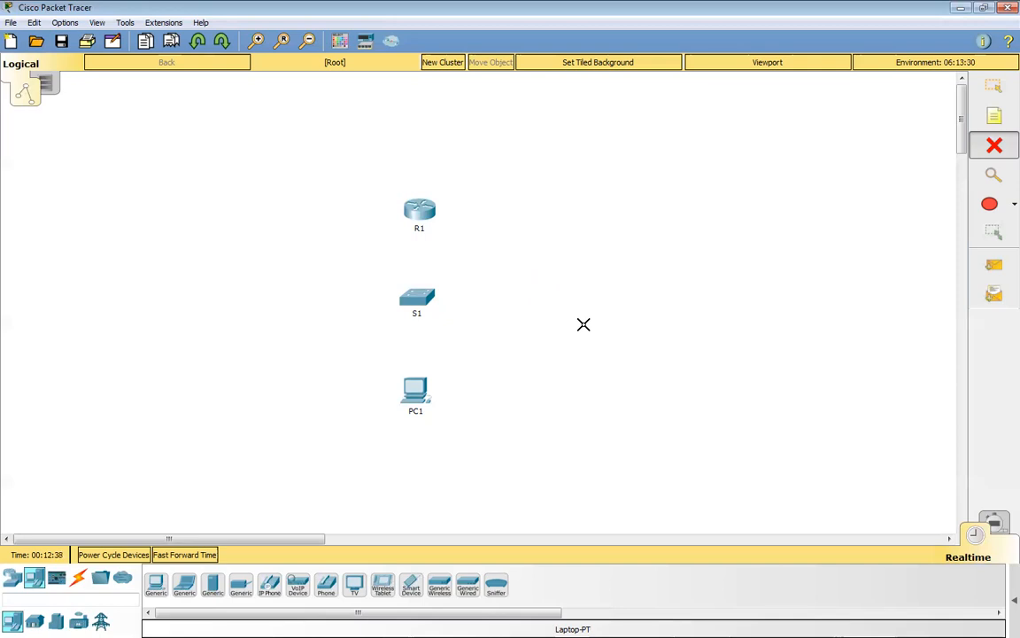
pyautogui.click(997, 89)
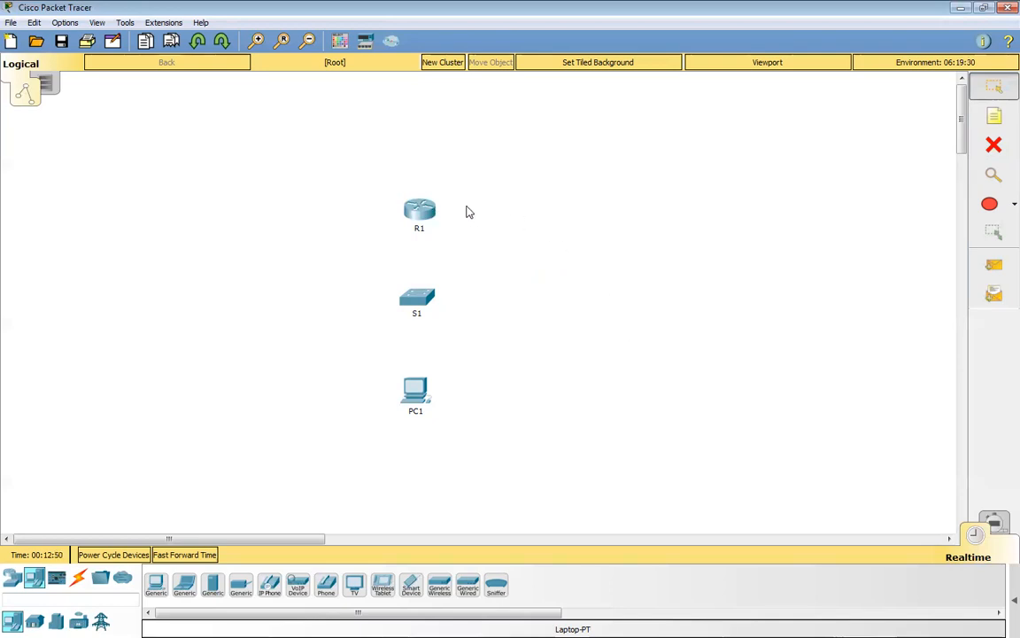
# Connect PC1's FastEthernet0 port to S1's FastEthernet0/10 port with a copper straight-through cable.
pyautogui.click(78, 581)
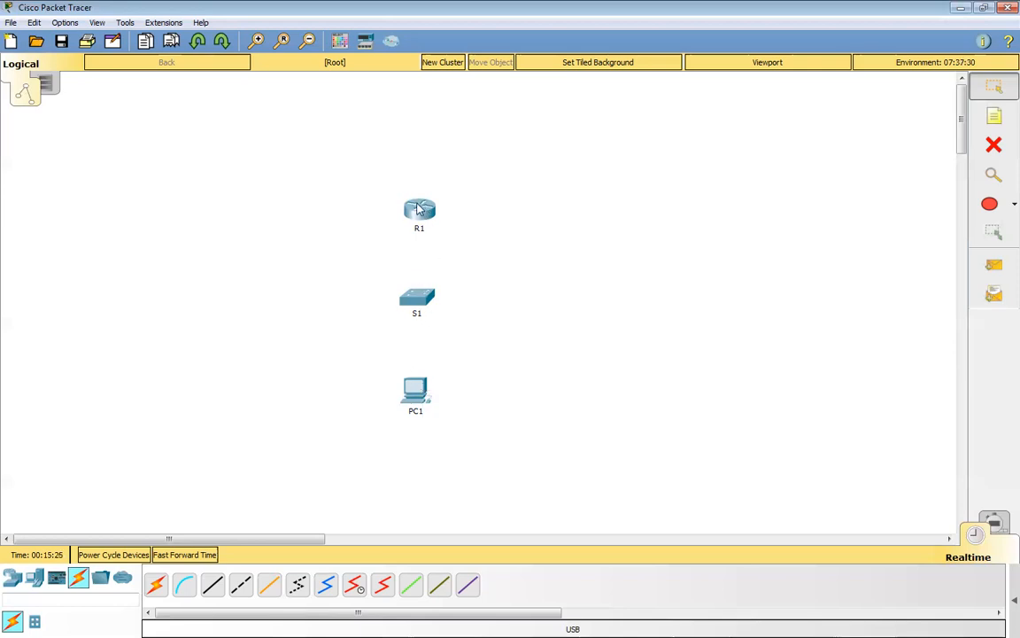
pyautogui.click(214, 586)
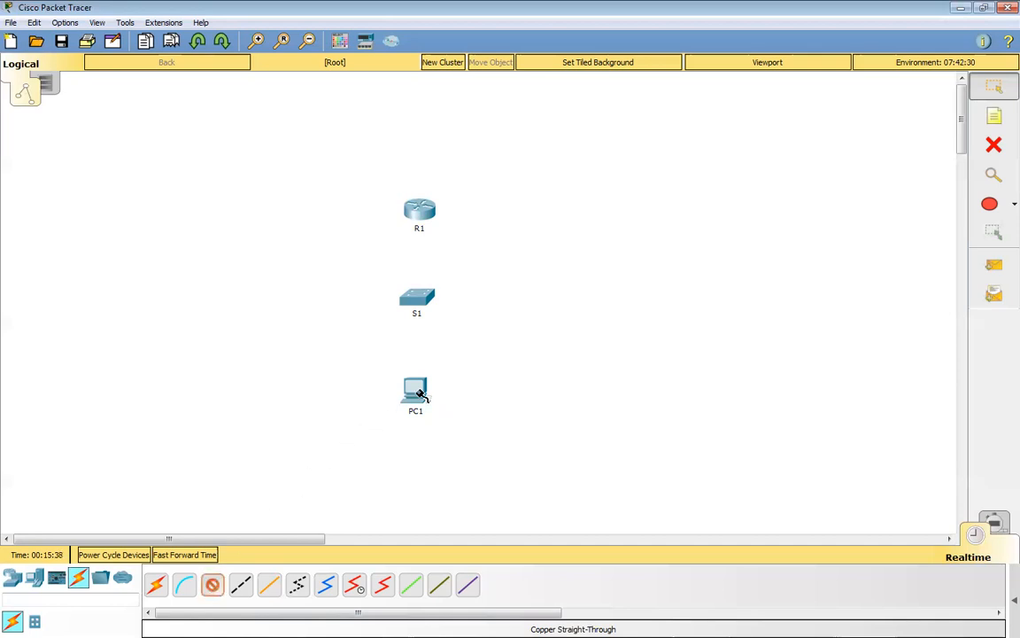
pyautogui.click(418, 392)
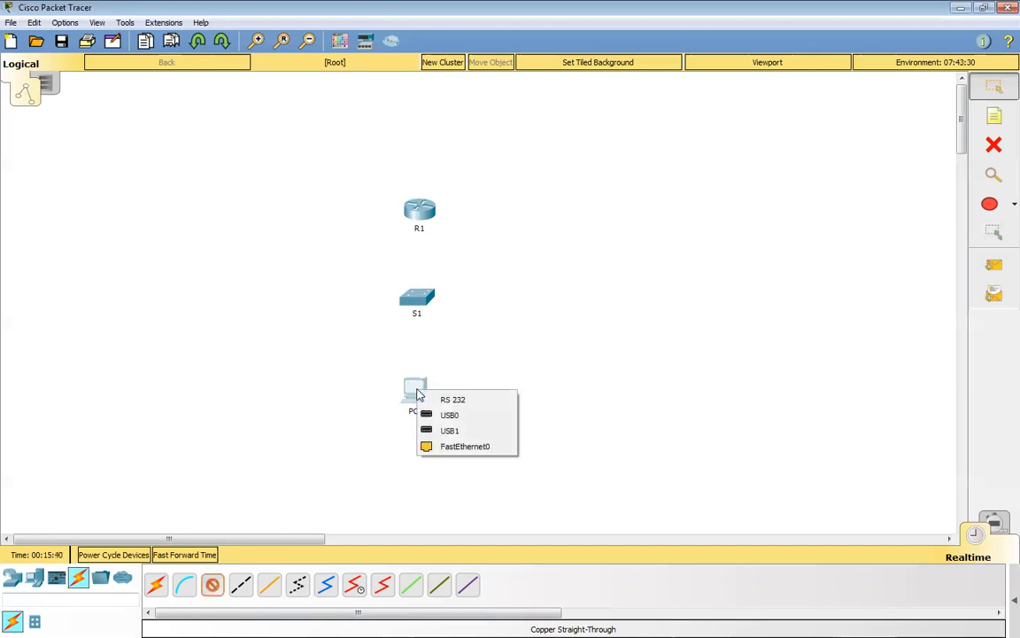
pyautogui.click(460, 446)
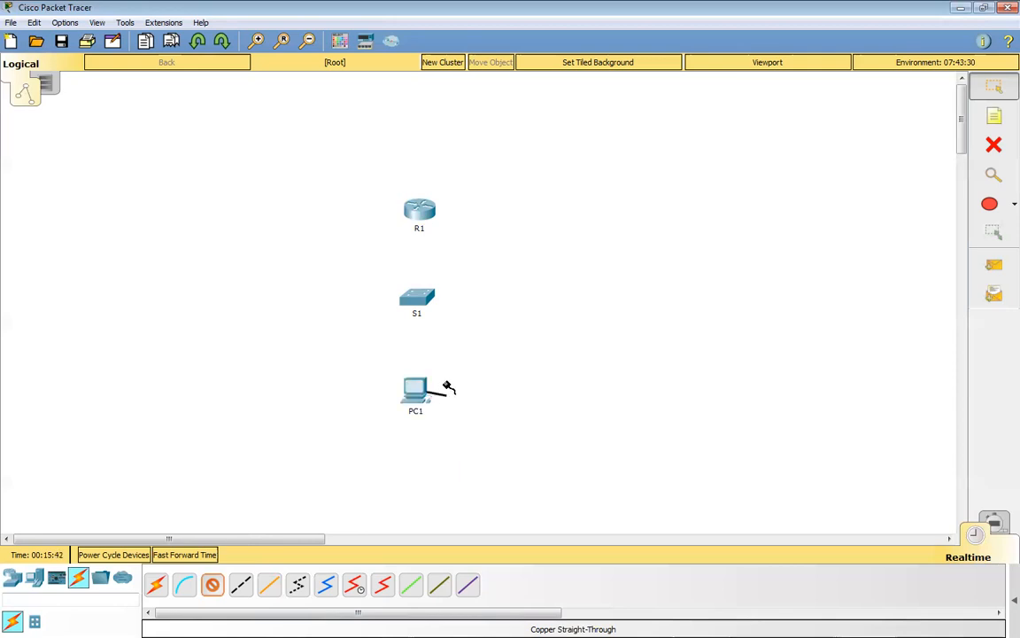
pyautogui.click(419, 300)
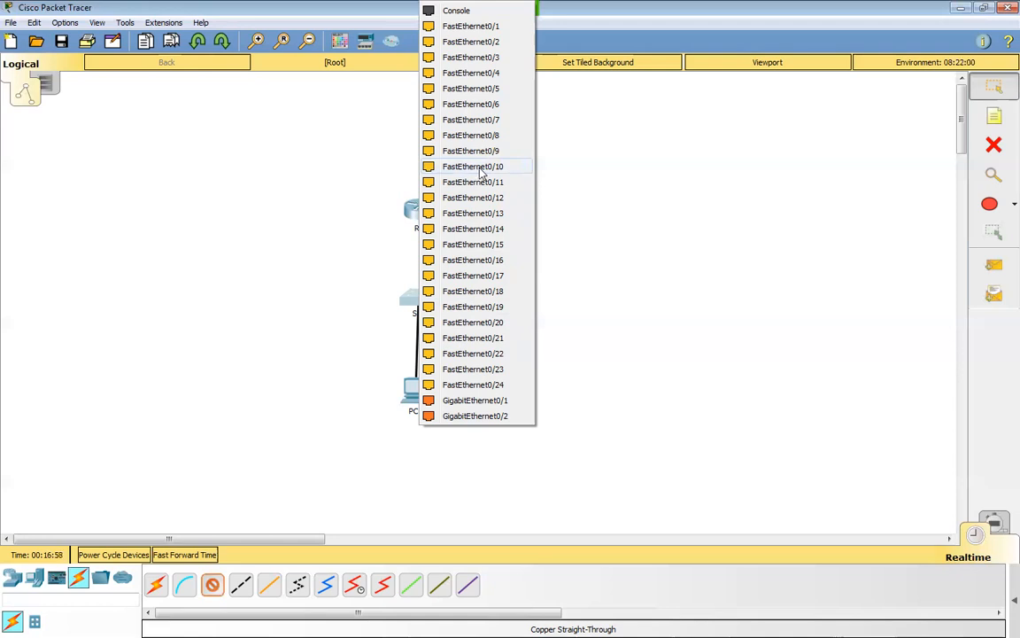
pyautogui.click(479, 168)
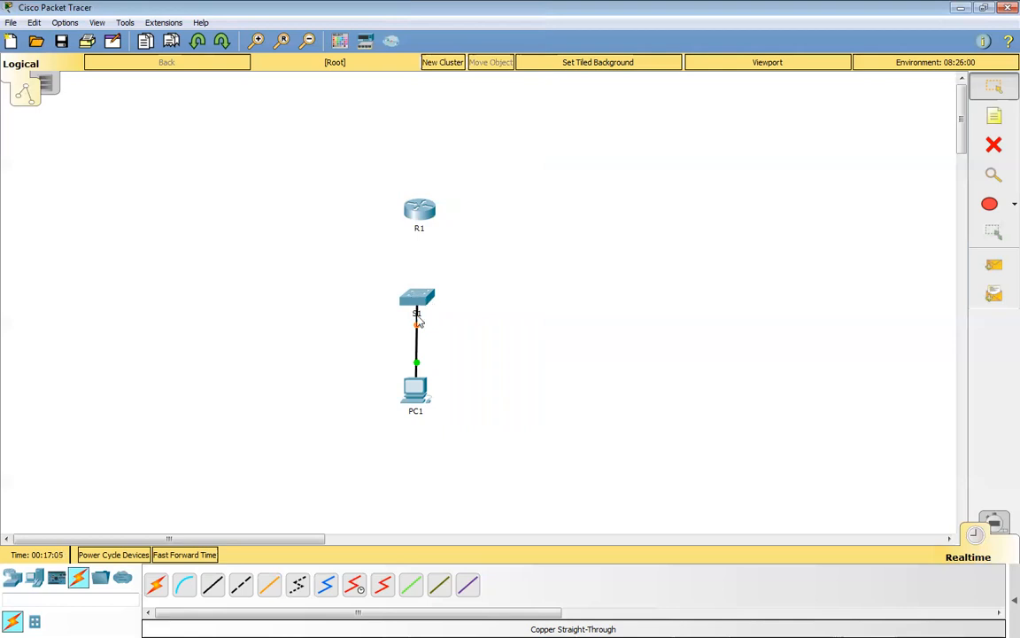
# Connect S1's GigabitEthernet0/1 port to R1's GigabitEthernet0/1 port with a copper straight-through cable.
pyautogui.moveTo(424, 332)
pyautogui.moveTo(424, 303)
pyautogui.click(212, 586)
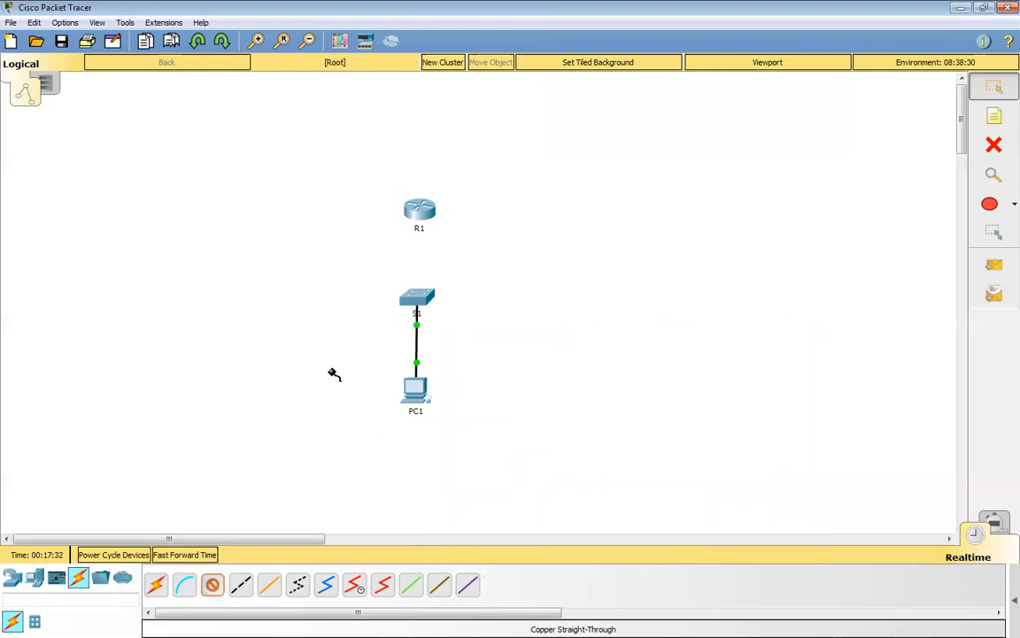
pyautogui.click(418, 299)
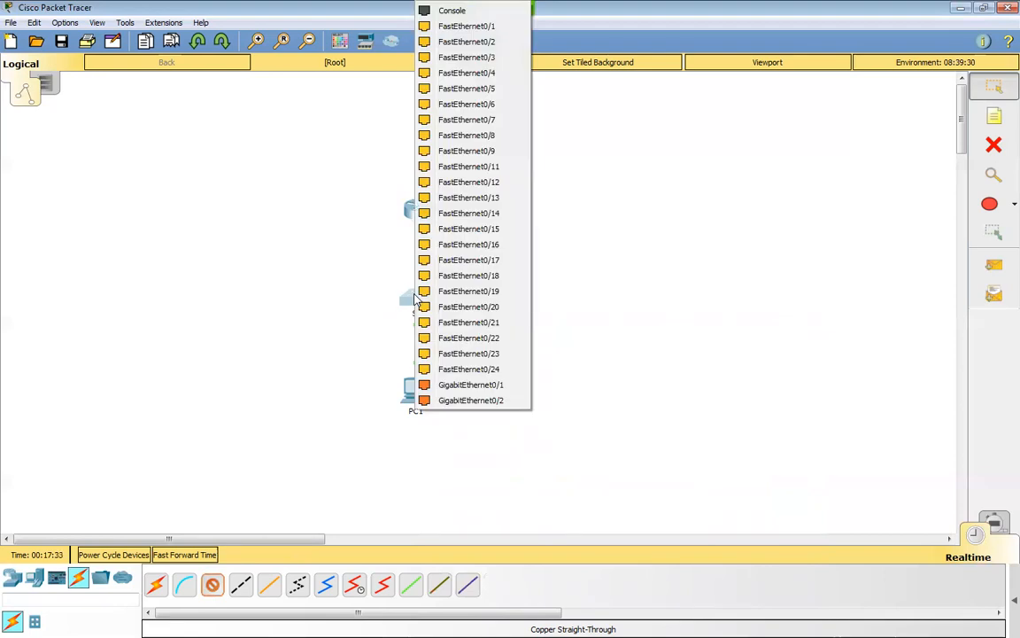
pyautogui.click(448, 387)
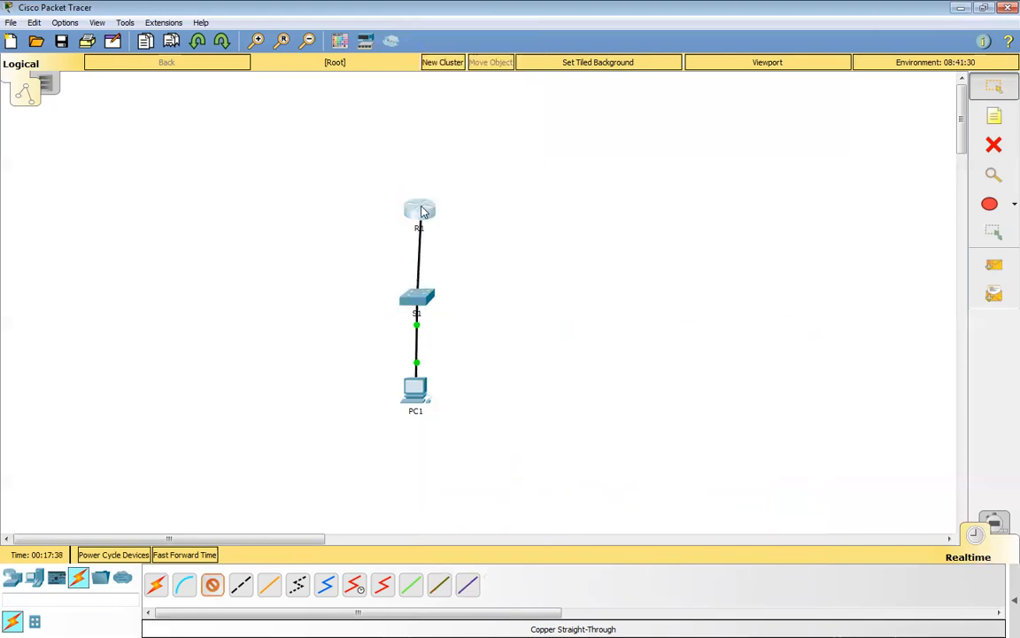
pyautogui.click(424, 210)
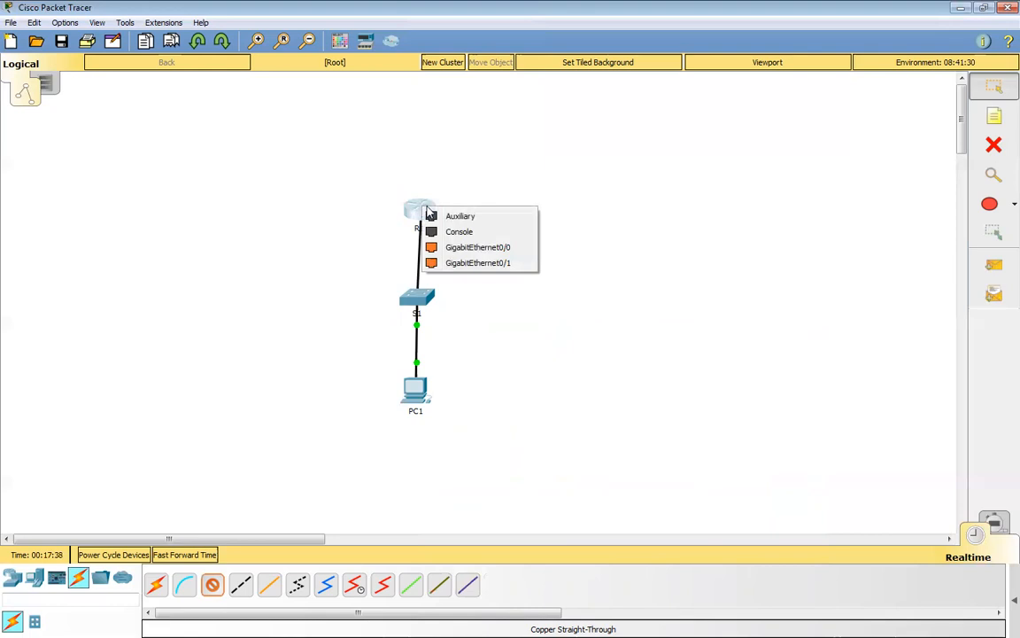
pyautogui.click(467, 264)
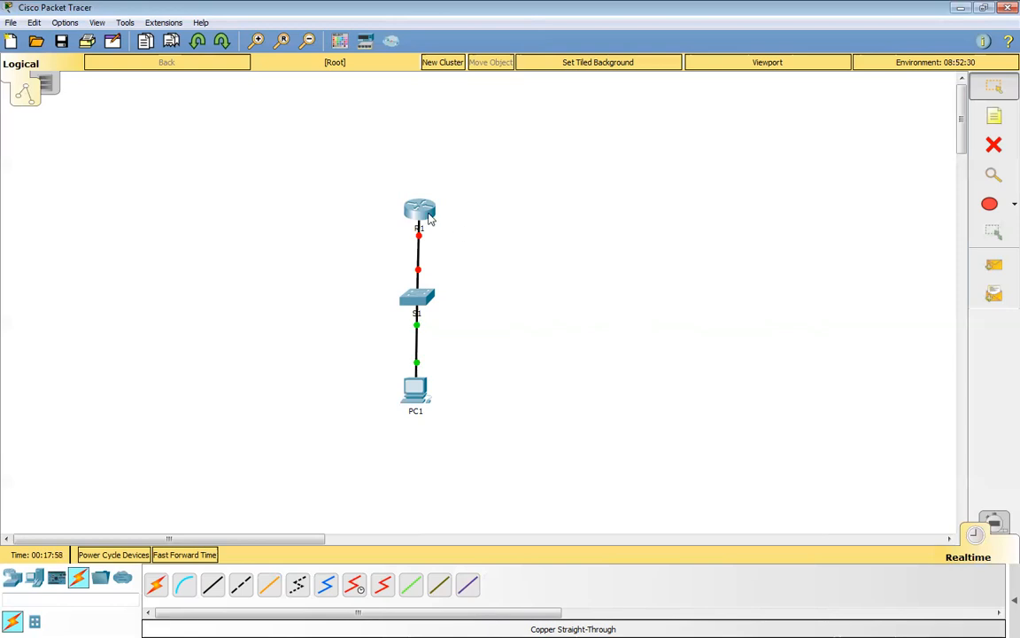
# Run a console cable from PC1's RS 232 port to S1's Console port.
pyautogui.moveTo(428, 218)
pyautogui.moveTo(418, 301)
pyautogui.moveTo(423, 220)
pyautogui.click(185, 592)
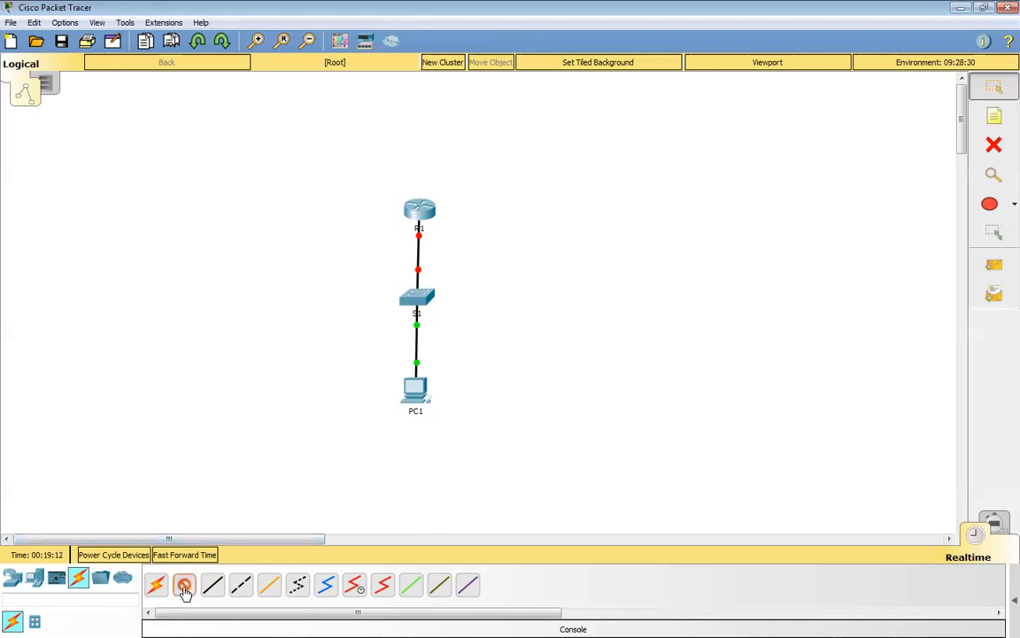
pyautogui.click(421, 393)
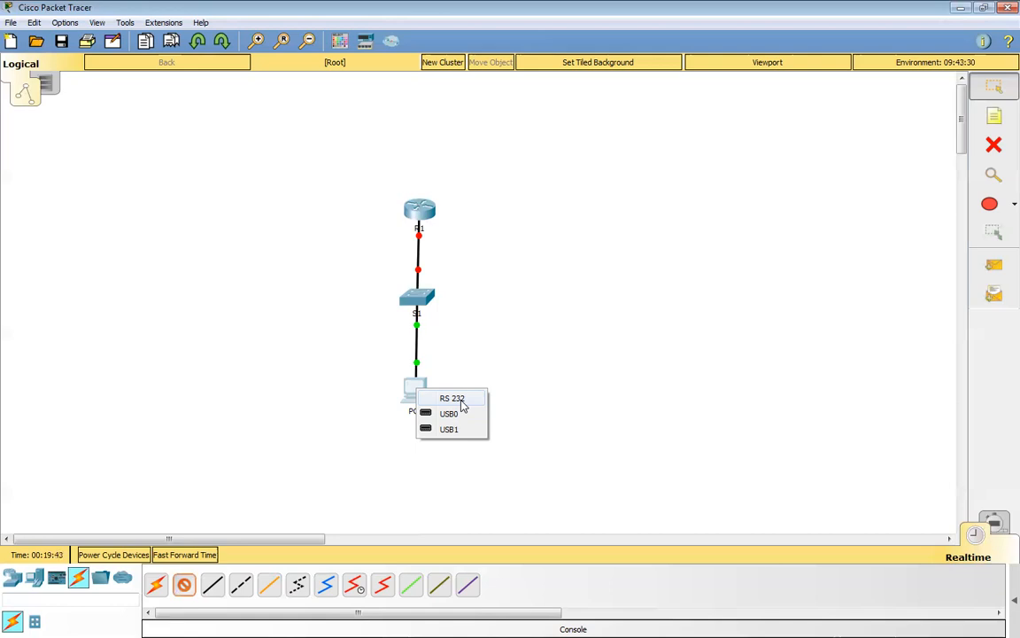
pyautogui.click(458, 400)
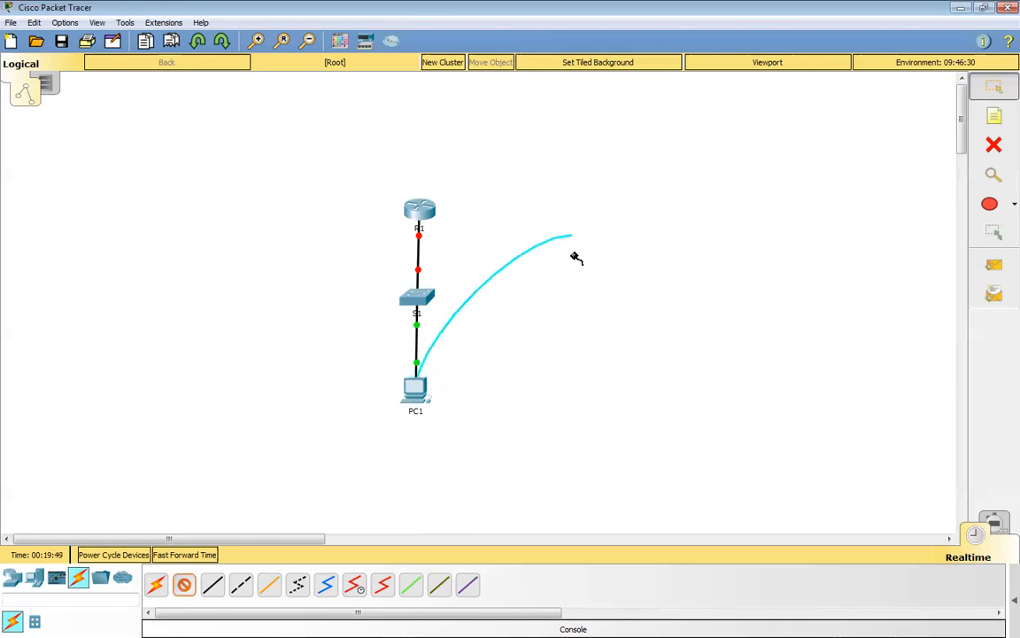
pyautogui.click(416, 300)
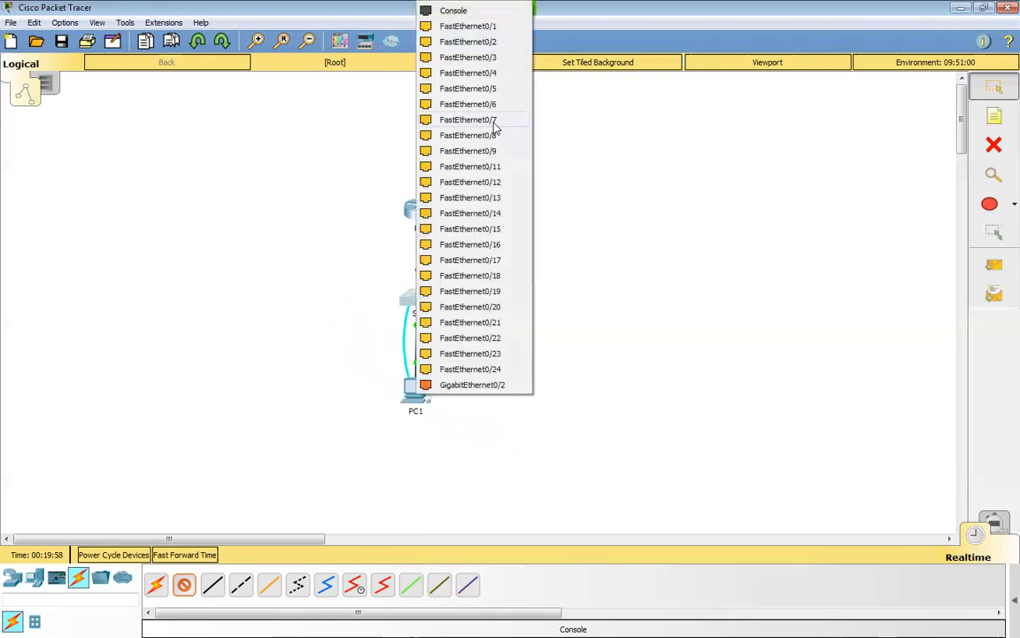
pyautogui.click(464, 16)
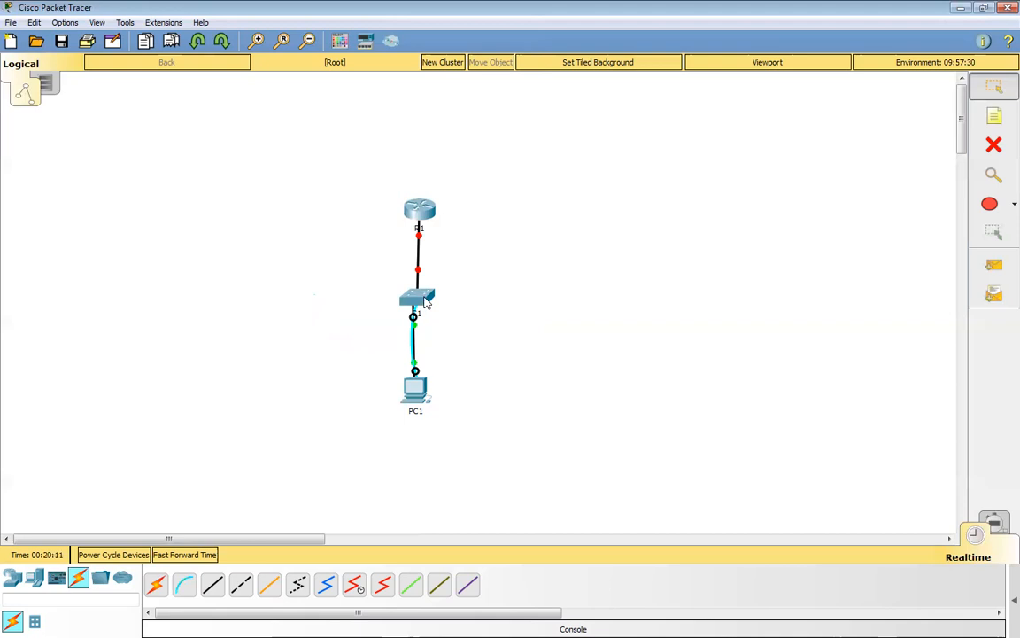
# In PC1's IP configuration, set the static IP address to 192.168.10.100 and let the default subnet mask 255.255.255.0 fill in.
pyautogui.moveTo(424, 324)
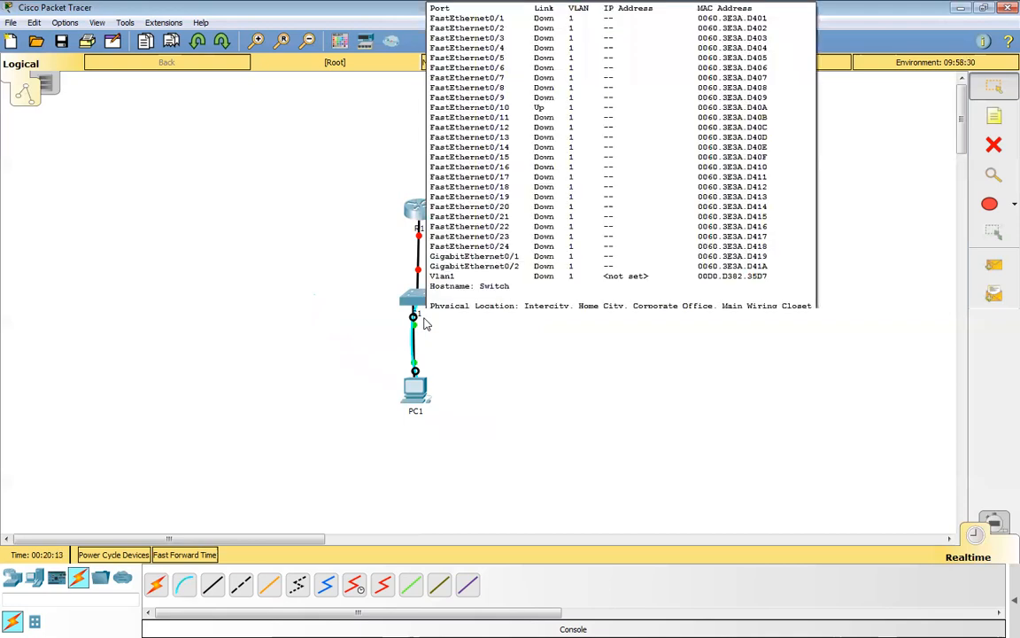
pyautogui.click(416, 389)
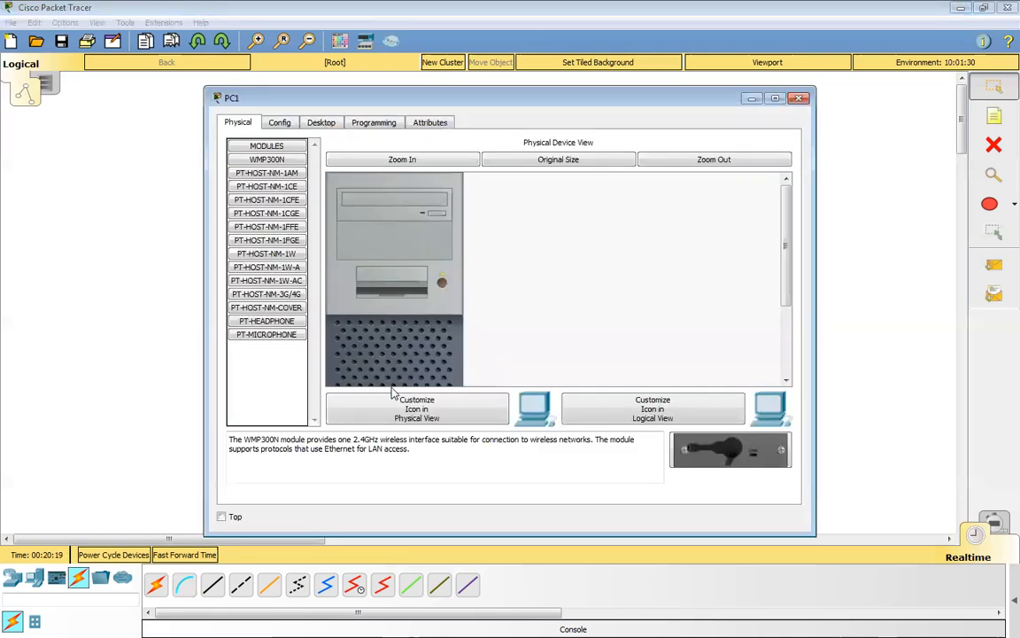
pyautogui.click(317, 126)
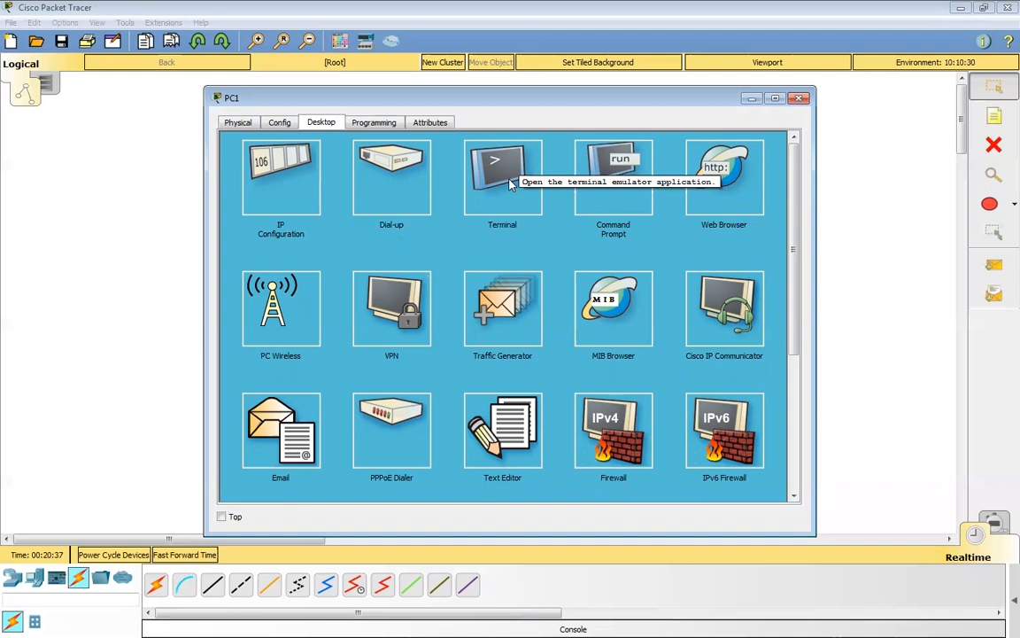
pyautogui.click(277, 197)
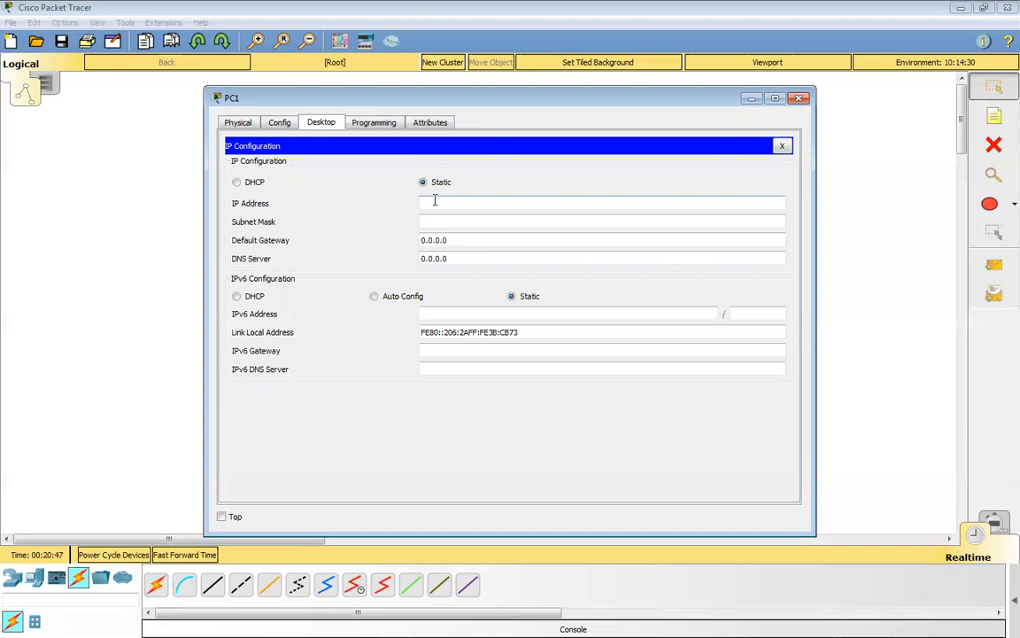
pyautogui.write('192.168.10.100')
pyautogui.press('Tab')
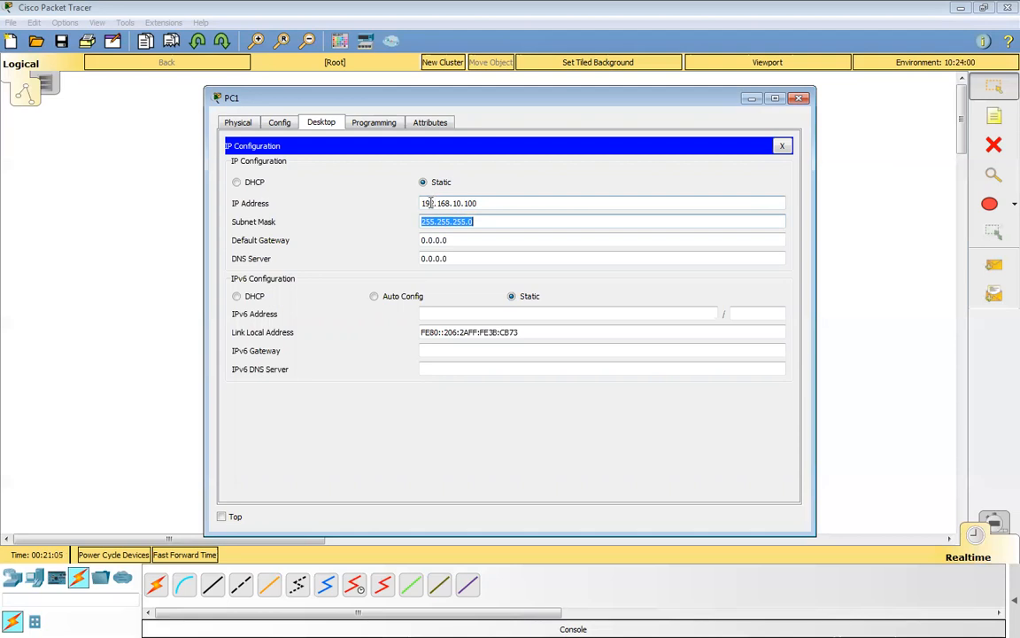
# Clear PC1's subnet mask, change the IP address to 172.168.10.100 and let the matching default mask fill in.
pyautogui.doubleClick(429, 203)
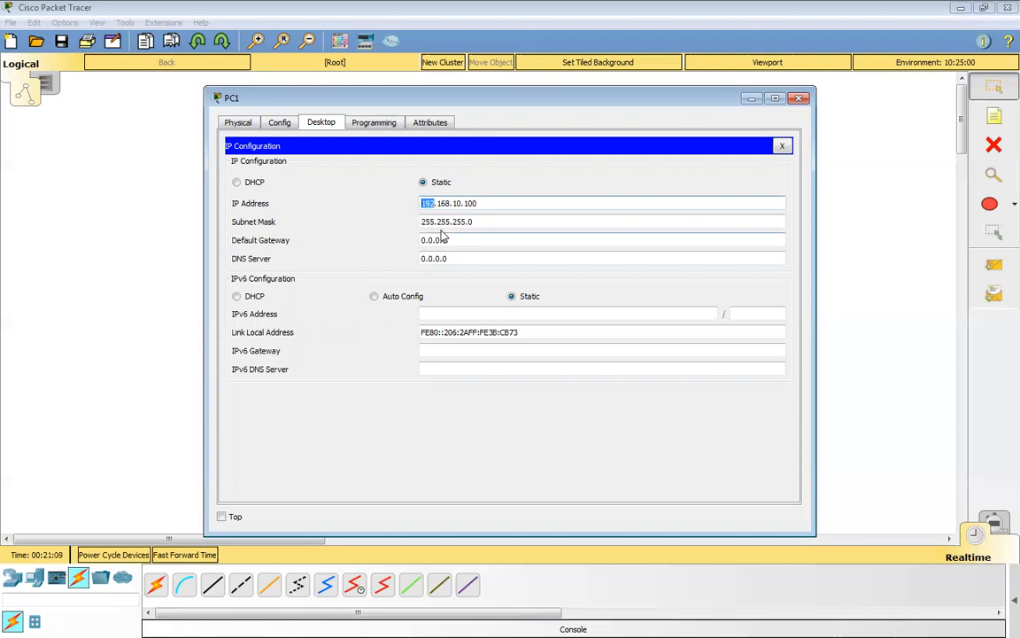
pyautogui.moveTo(475, 222); pyautogui.dragTo(412, 226)
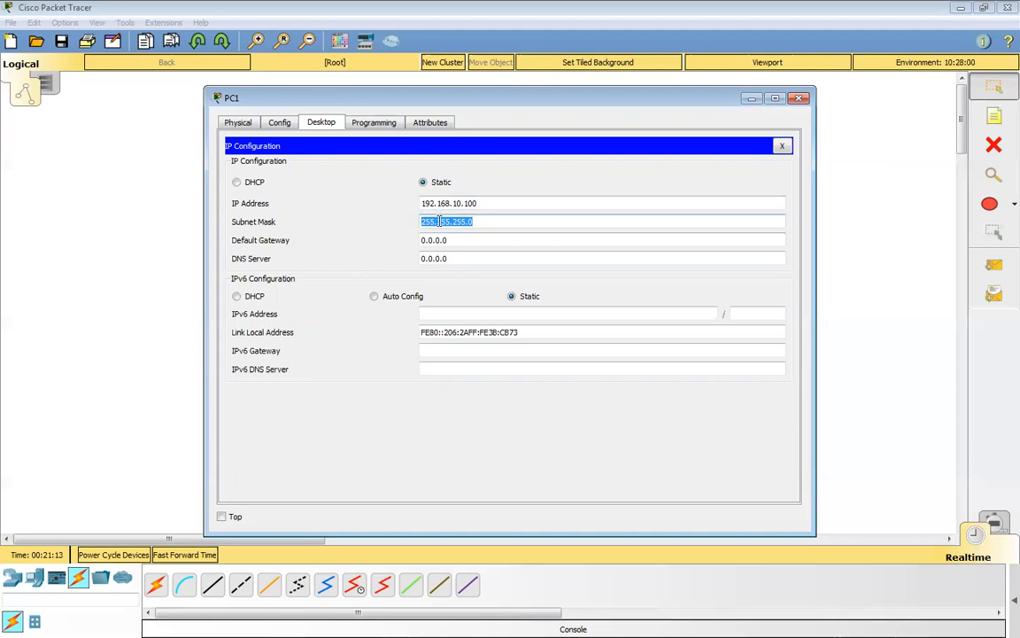
pyautogui.moveTo(483, 222); pyautogui.dragTo(417, 221)
pyautogui.press('BackSpace')
pyautogui.click(433, 204)
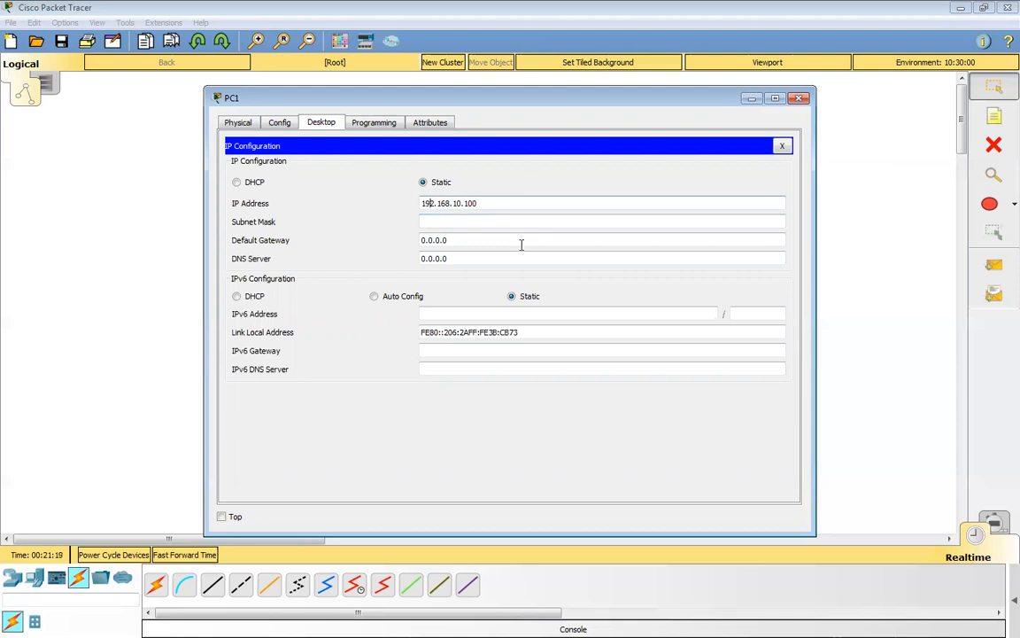
pyautogui.press('BackSpace')
pyautogui.write('7')
pyautogui.press('Tab')
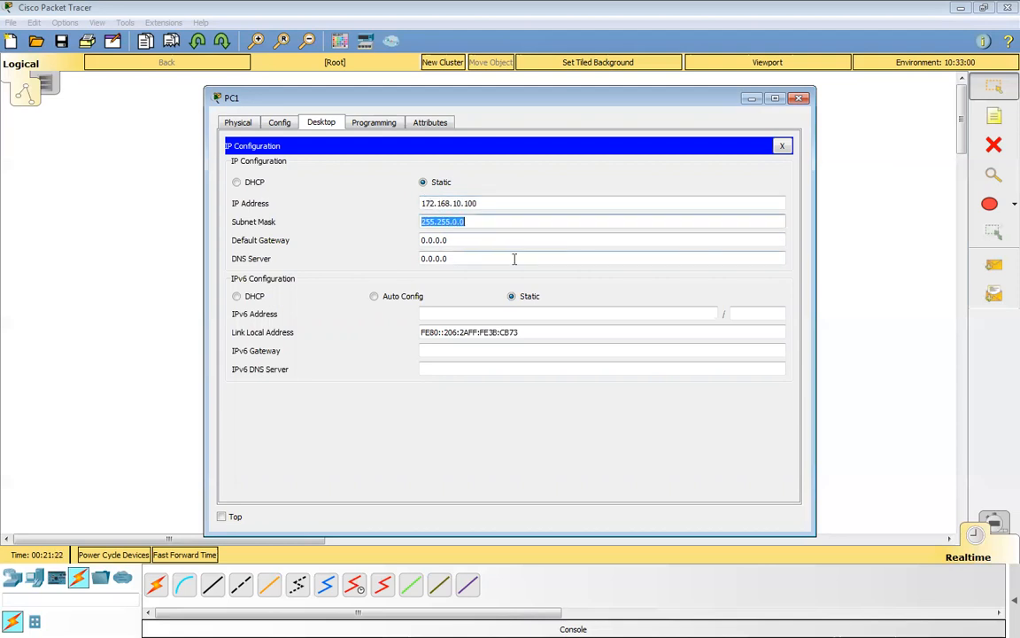
# Restore PC1's IP address to 192.168.10.100, clear the subnet mask and let 255.255.255.0 fill in.
pyautogui.click(432, 203)
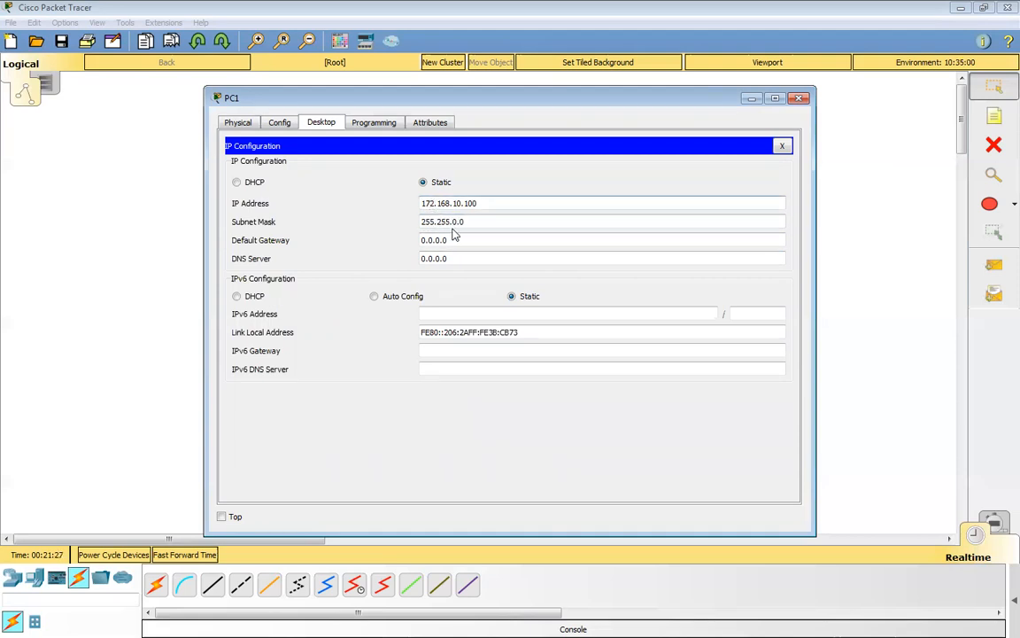
pyautogui.press('BackSpace')
pyautogui.write('9')
pyautogui.moveTo(474, 220); pyautogui.dragTo(409, 216)
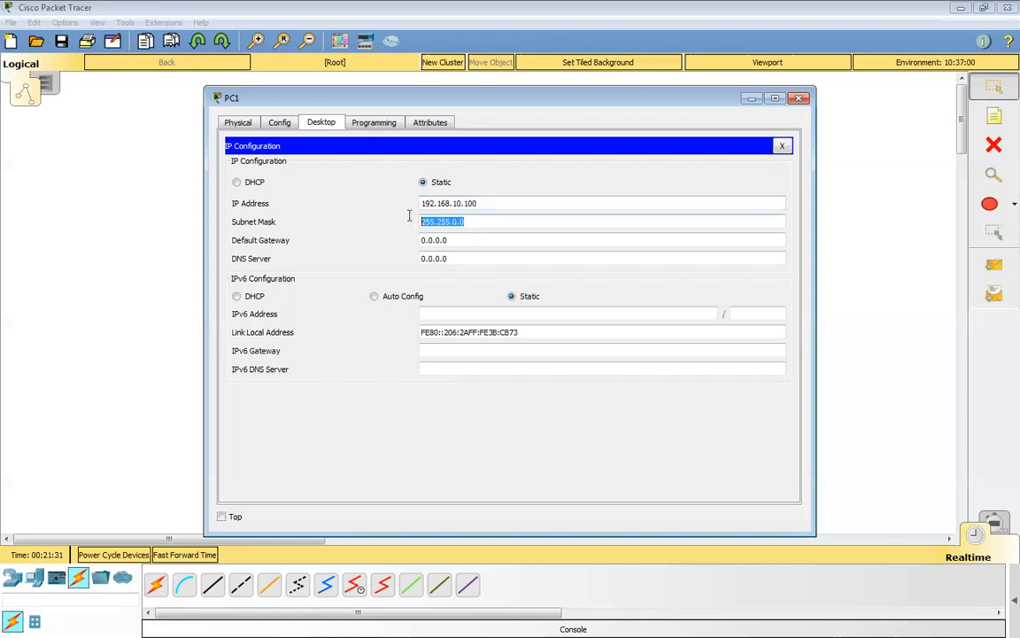
pyautogui.press('BackSpace')
pyautogui.click(522, 203)
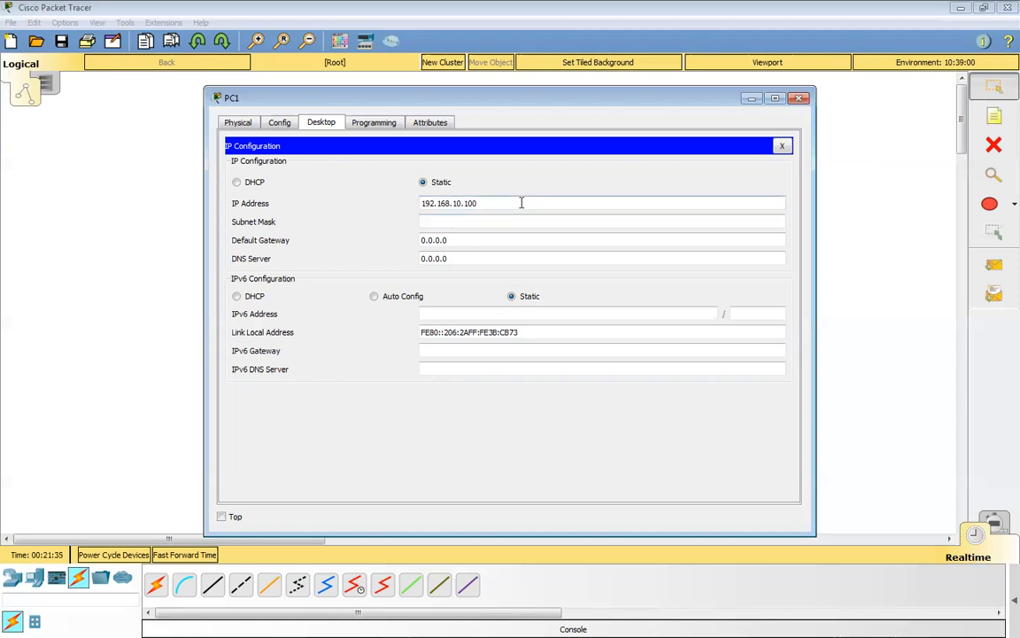
pyautogui.press('Return')
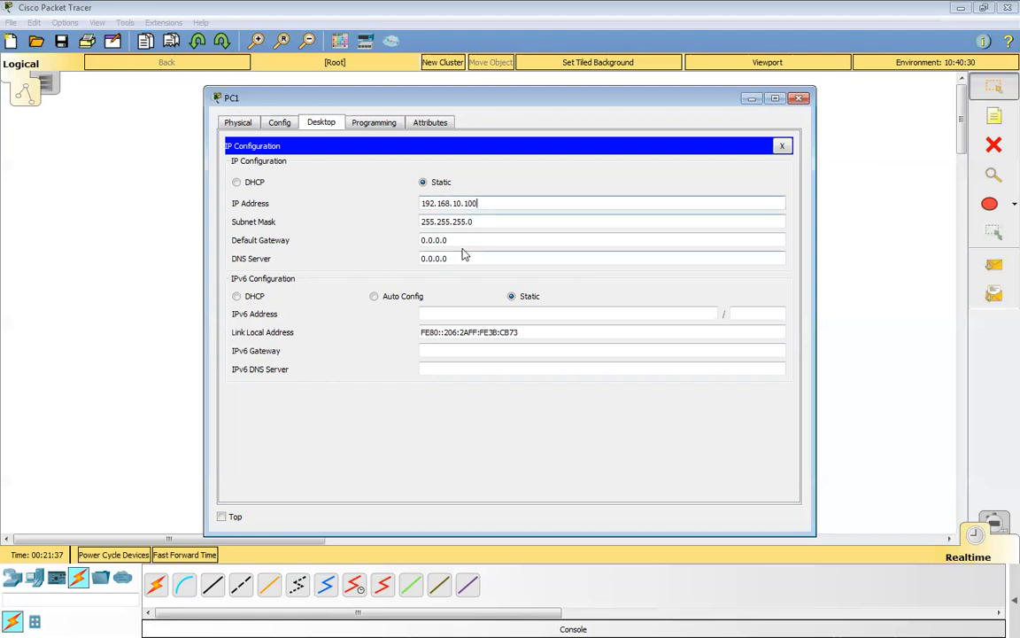
# Set PC1's default gateway to 192.168.10.1 and close the IP configuration.
pyautogui.moveTo(465, 240); pyautogui.dragTo(405, 242)
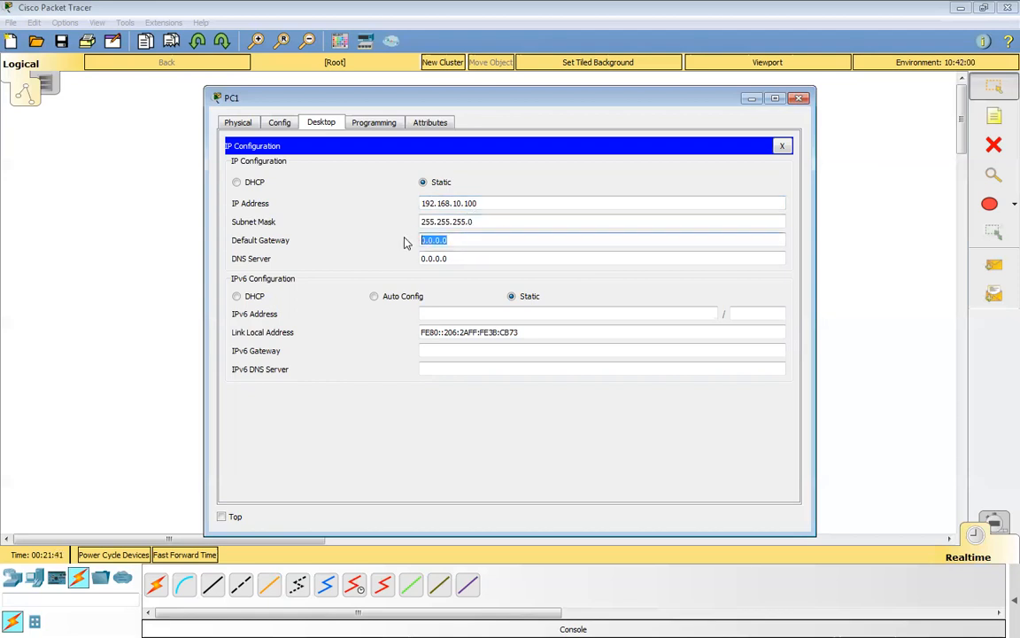
pyautogui.write('192.168.10.1')
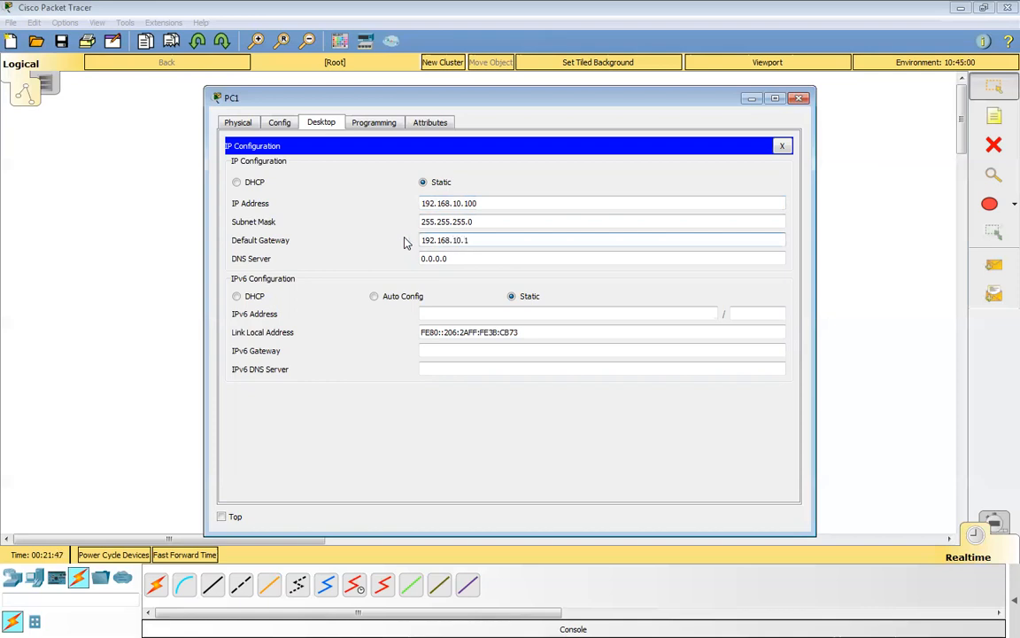
pyautogui.press('Tab')
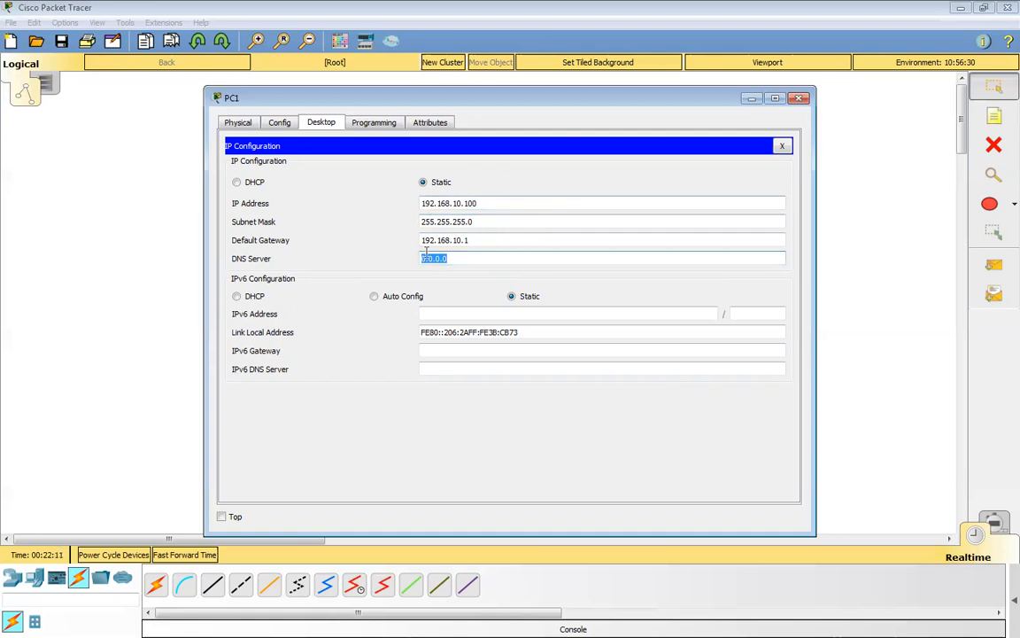
pyautogui.click(784, 146)
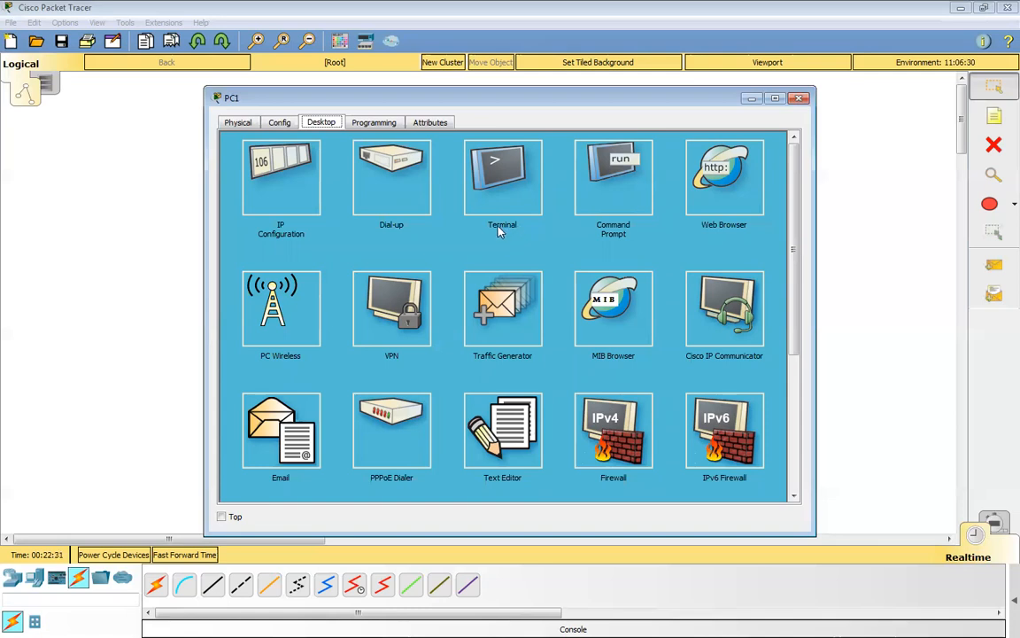
# Start a terminal session on PC1 with the default port settings and bring up the switch's command prompt.
pyautogui.click(501, 175)
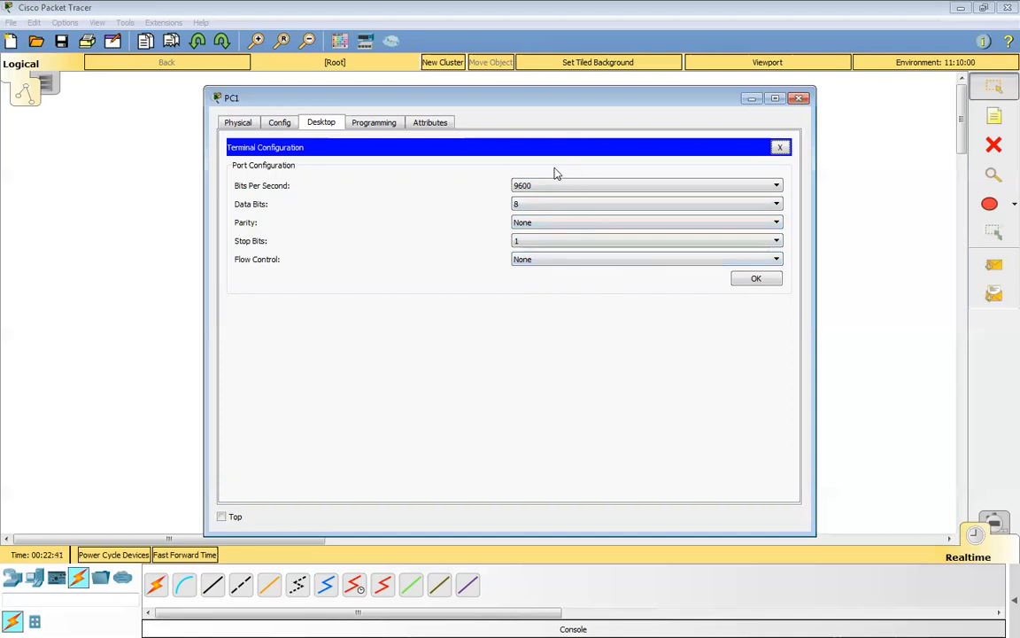
pyautogui.click(754, 280)
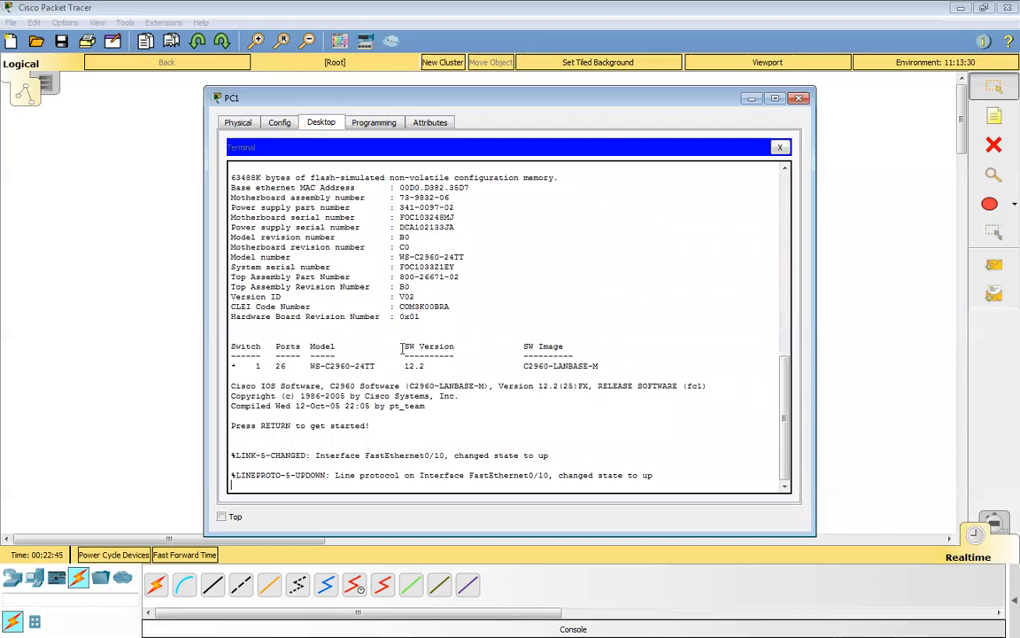
pyautogui.press('Return')
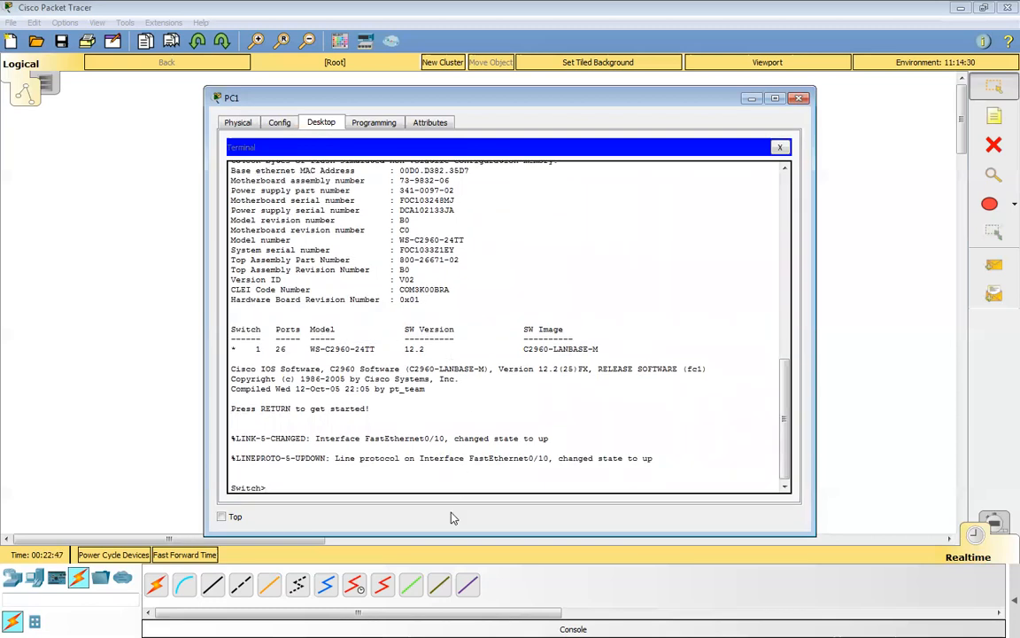
# Open S1's command line interface and arrange its window beside PC1's terminal window for comparison.
pyautogui.moveTo(409, 104); pyautogui.dragTo(383, 205)
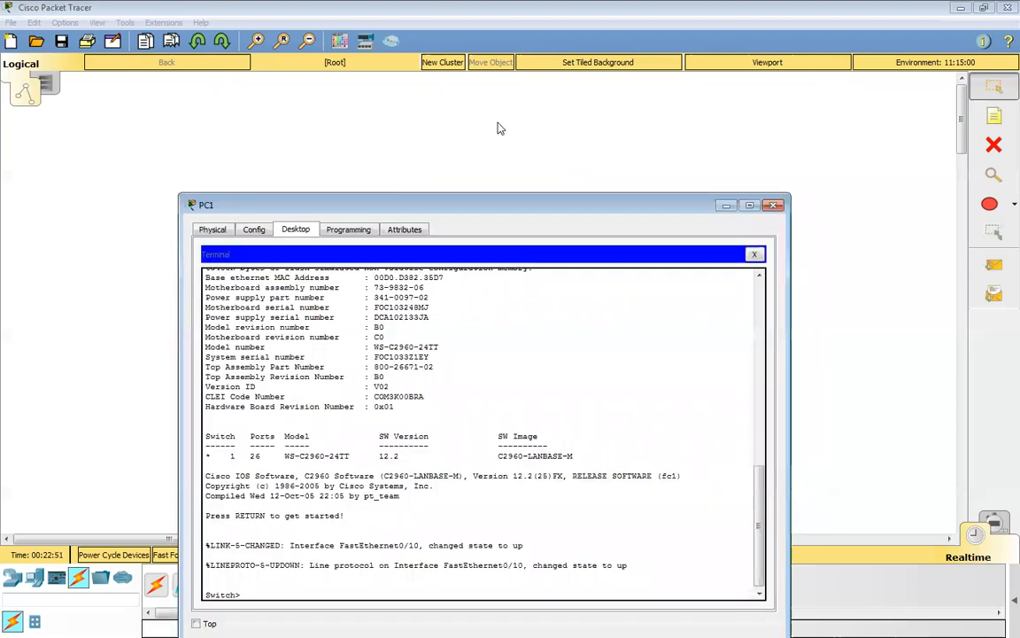
pyautogui.click(665, 120)
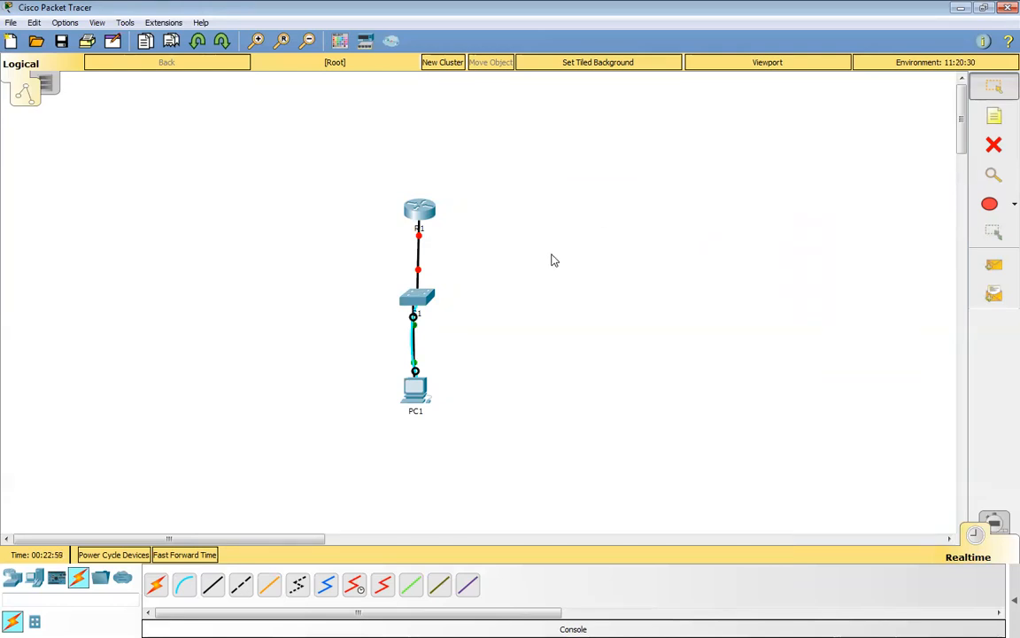
pyautogui.click(420, 302)
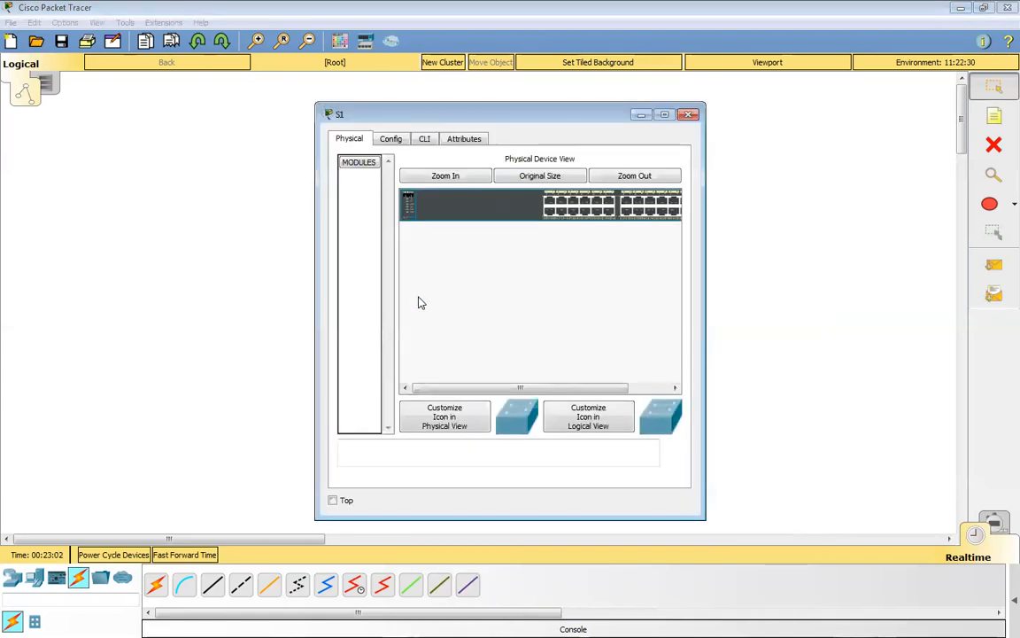
pyautogui.click(425, 140)
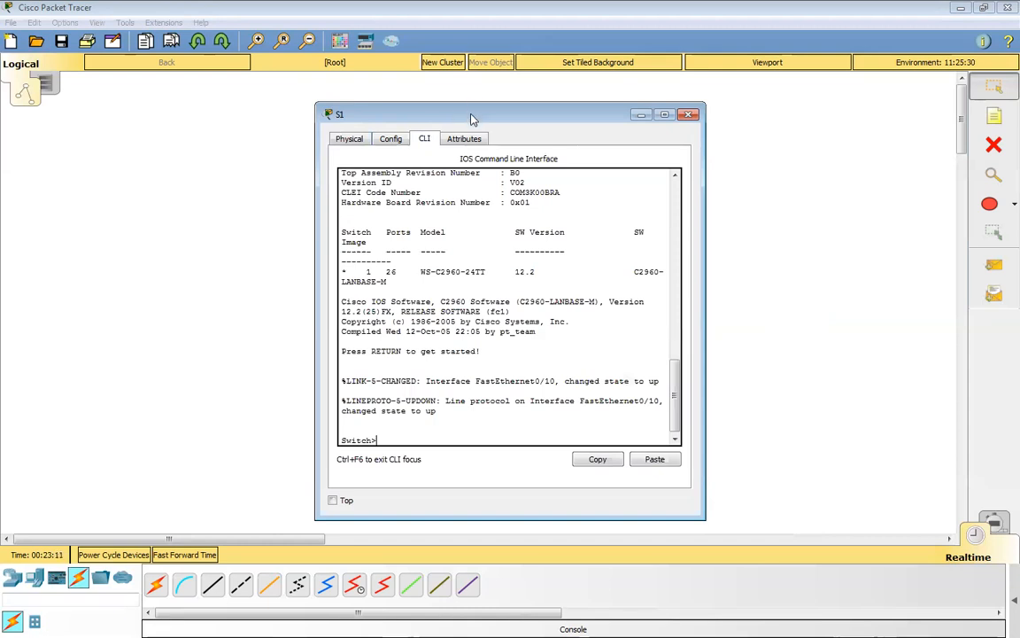
pyautogui.moveTo(472, 119); pyautogui.dragTo(771, 114)
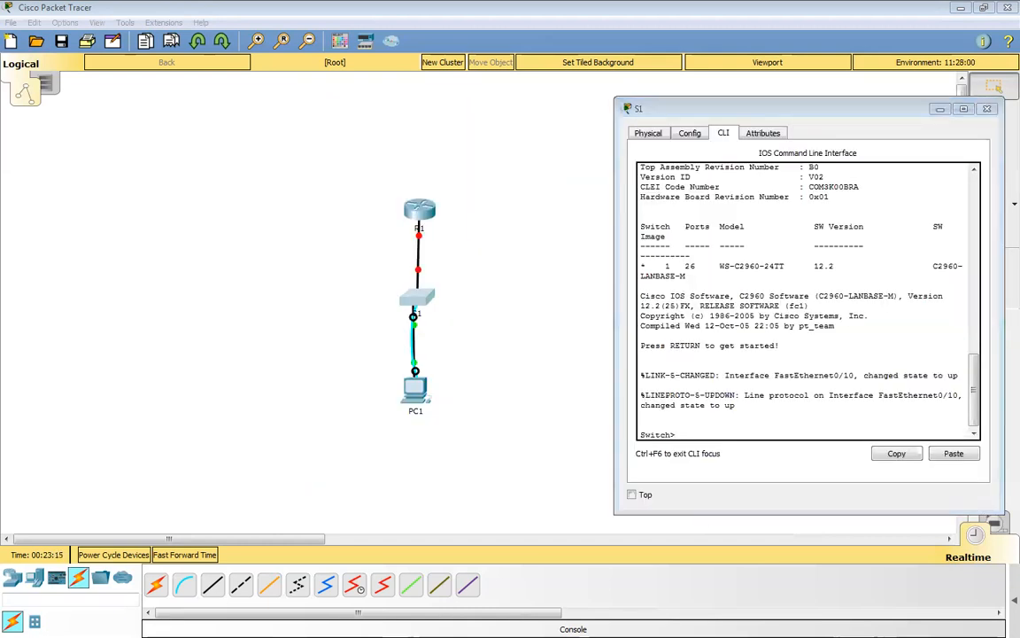
pyautogui.hotkey('alt', 'Tab')
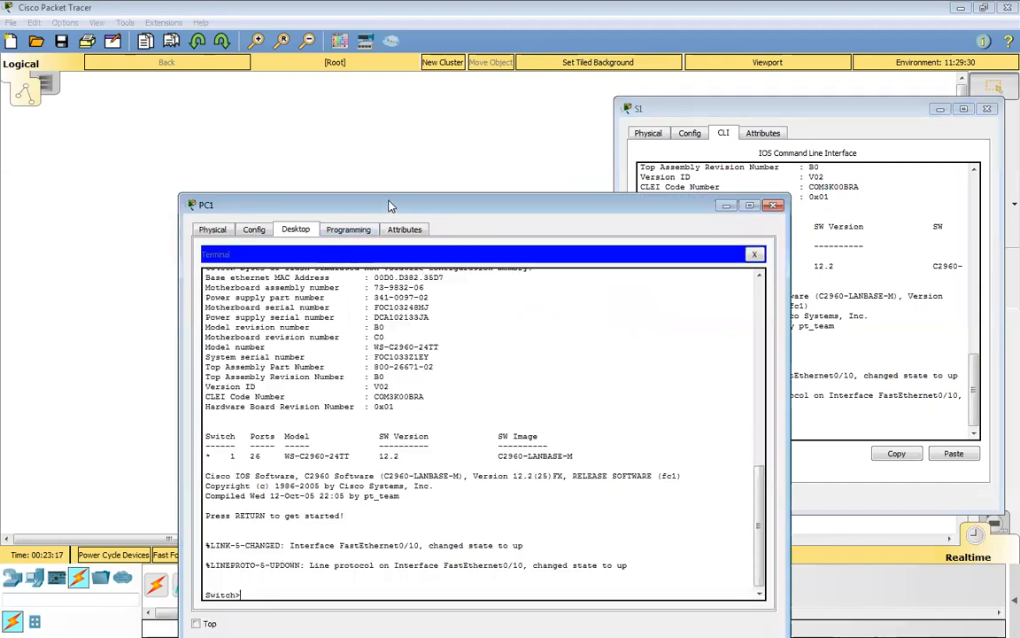
pyautogui.moveTo(390, 205); pyautogui.dragTo(223, 100)
pyautogui.click(663, 111)
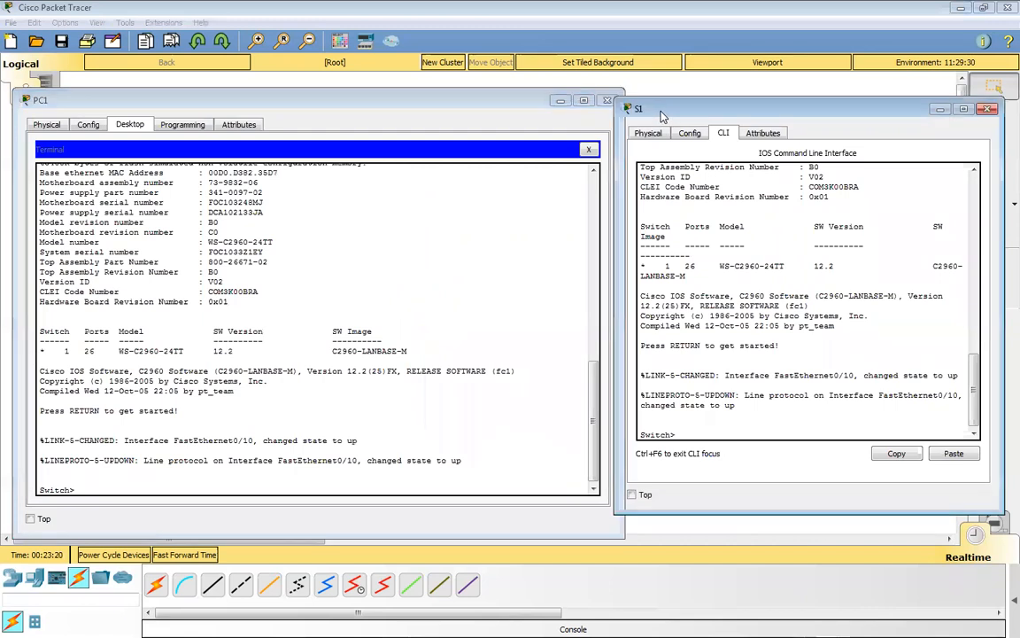
pyautogui.moveTo(663, 116); pyautogui.dragTo(677, 107)
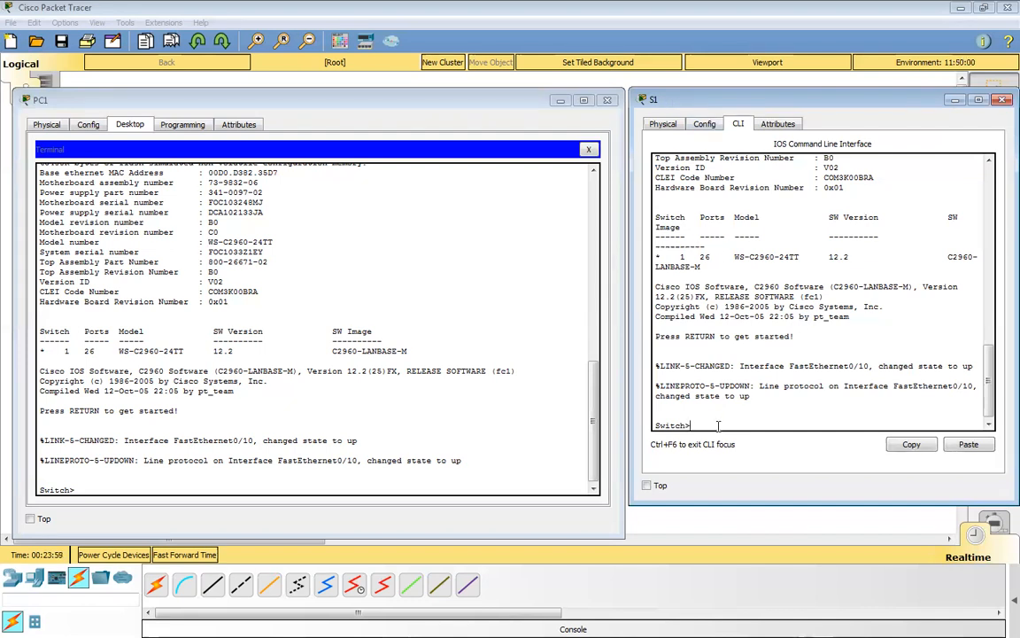
# In S1's command line, enter privileged mode with en and configuration mode with config t, then close the S1 window.
pyautogui.write('en')
pyautogui.press('Return')
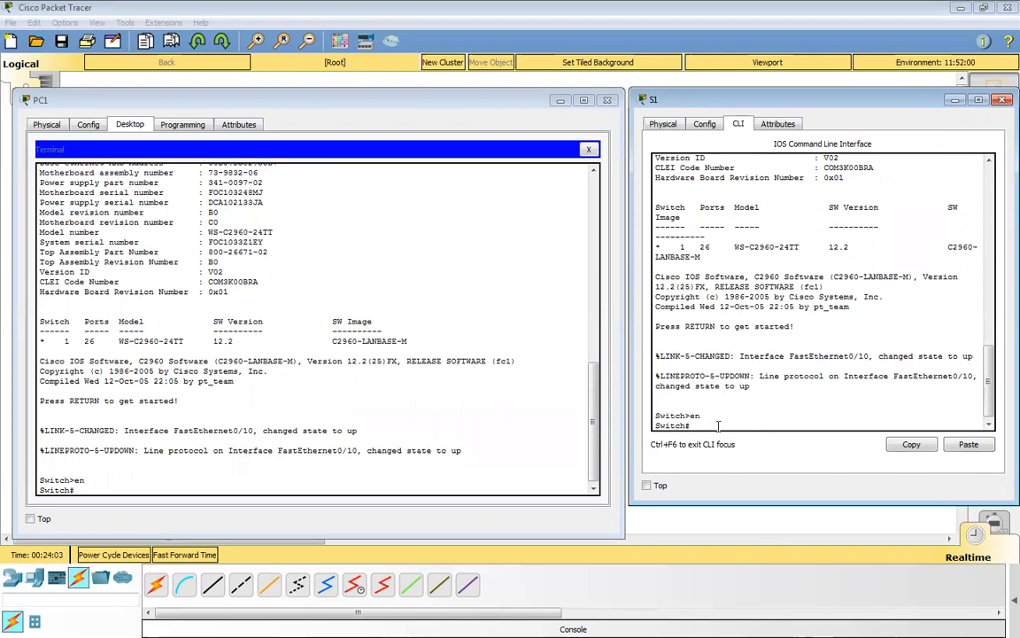
pyautogui.write('config t')
pyautogui.press('Return')
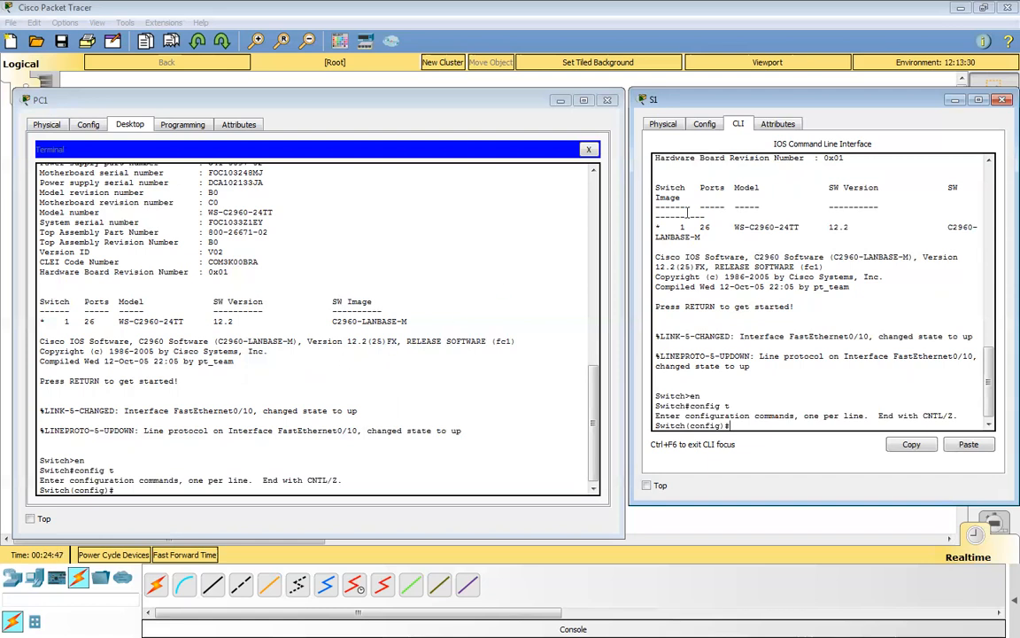
pyautogui.click(1002, 101)
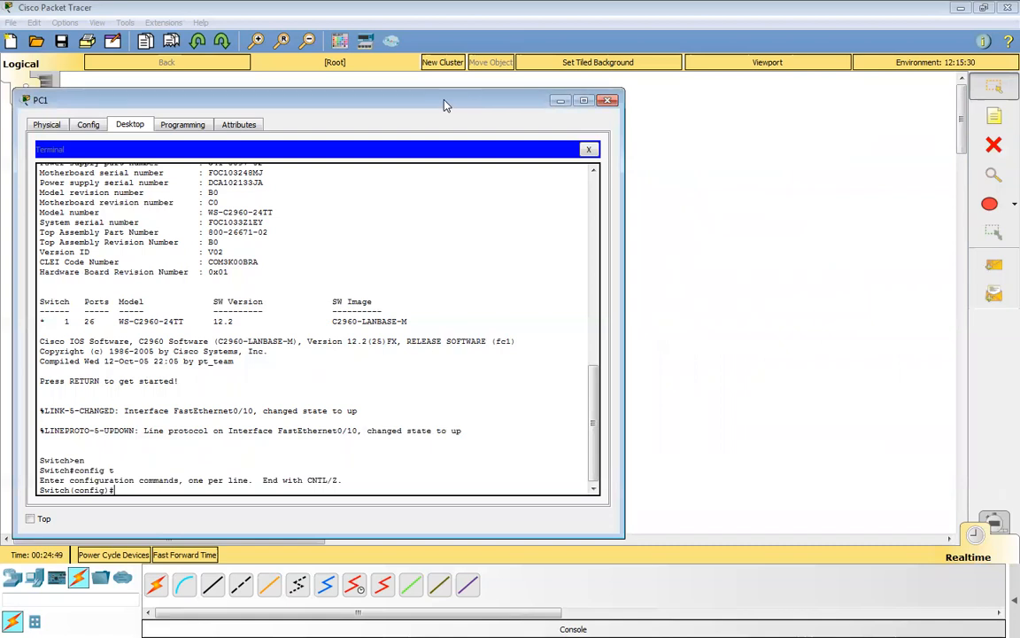
# Move PC1's window aside and reconnect the switch end of the console cable to R1's Console port.
pyautogui.moveTo(444, 104); pyautogui.dragTo(1019, 105)
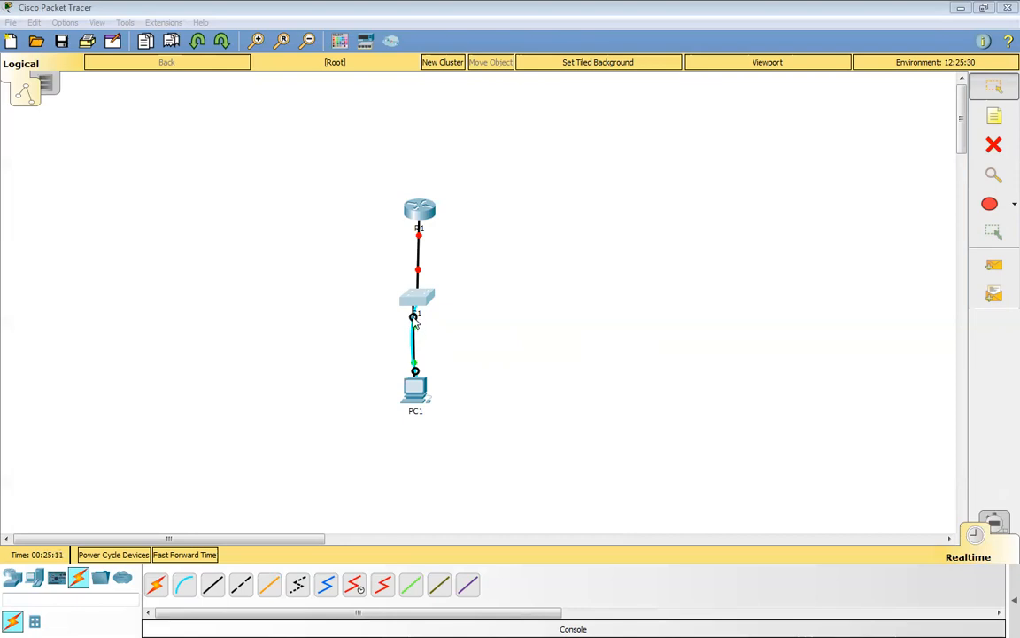
pyautogui.moveTo(414, 321); pyautogui.dragTo(280, 271)
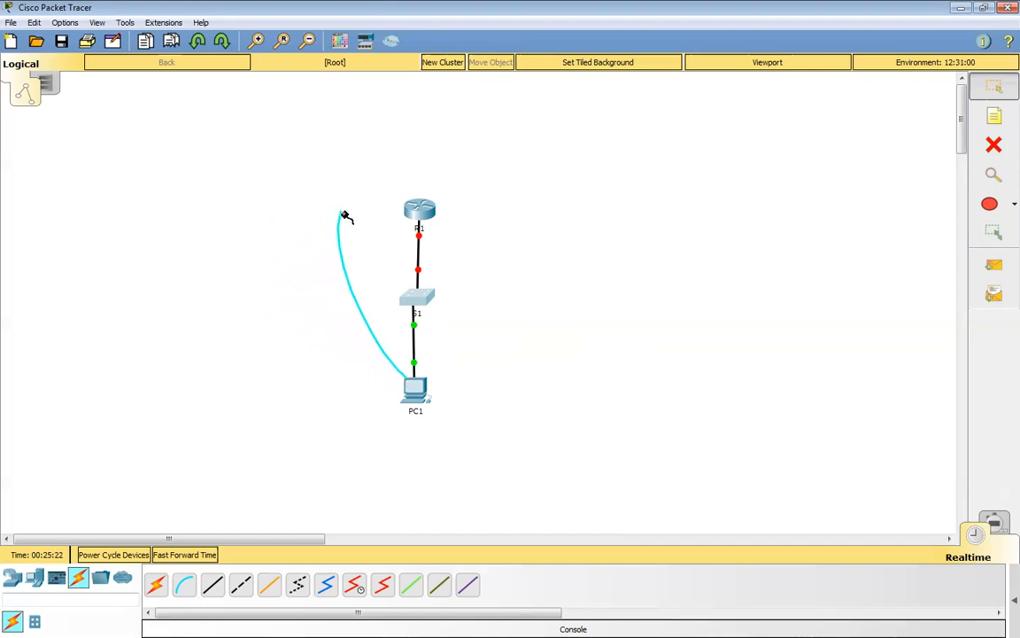
pyautogui.click(418, 211)
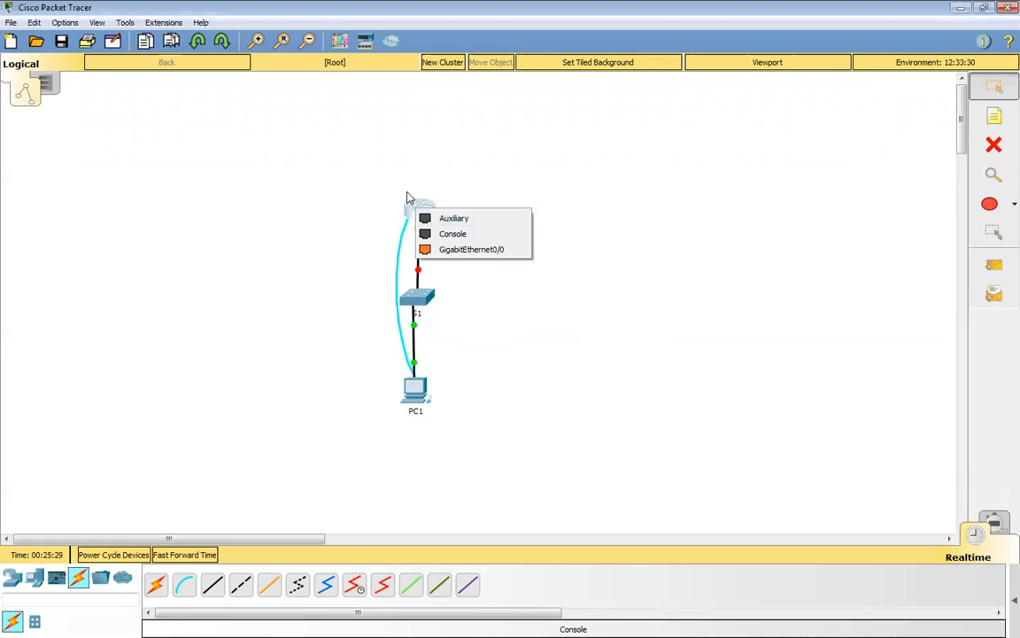
pyautogui.click(453, 234)
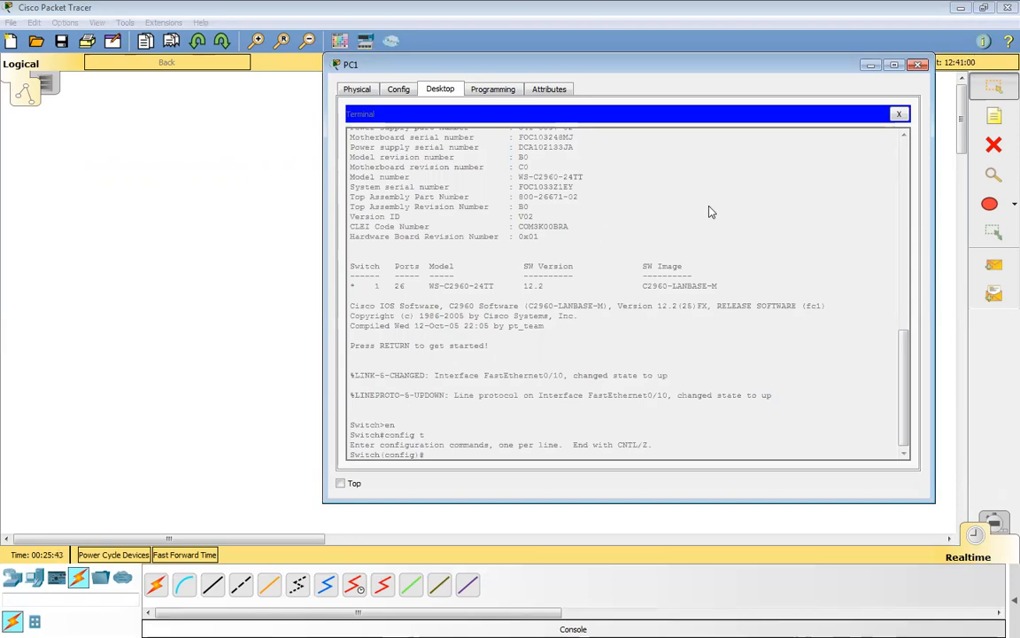
# Restart PC1's terminal session with the default port settings, answer no to the initial configuration dialog and bring up the router prompt.
pyautogui.click(900, 115)
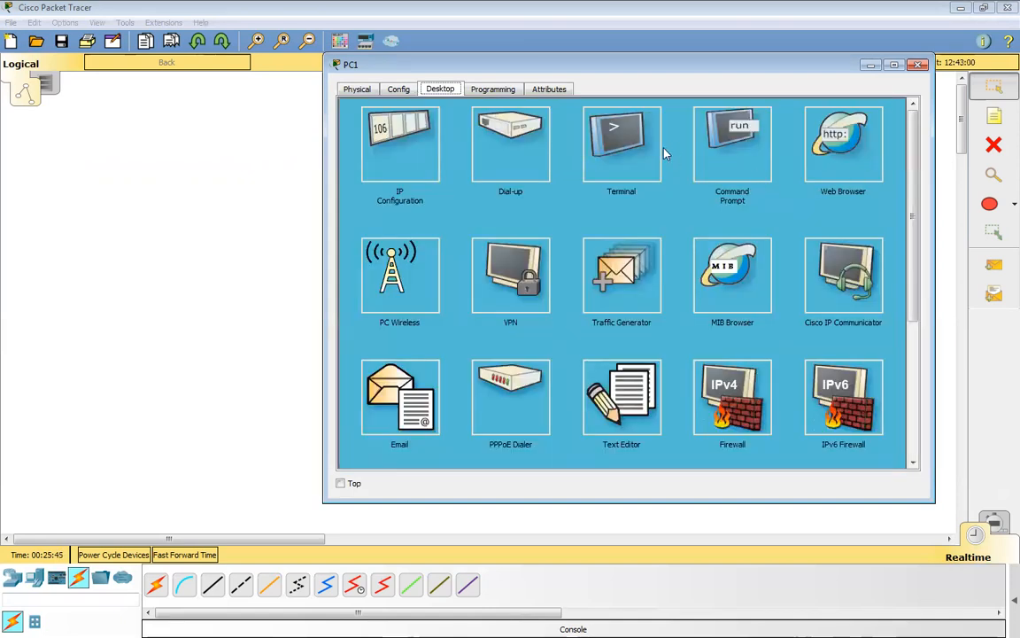
pyautogui.click(616, 151)
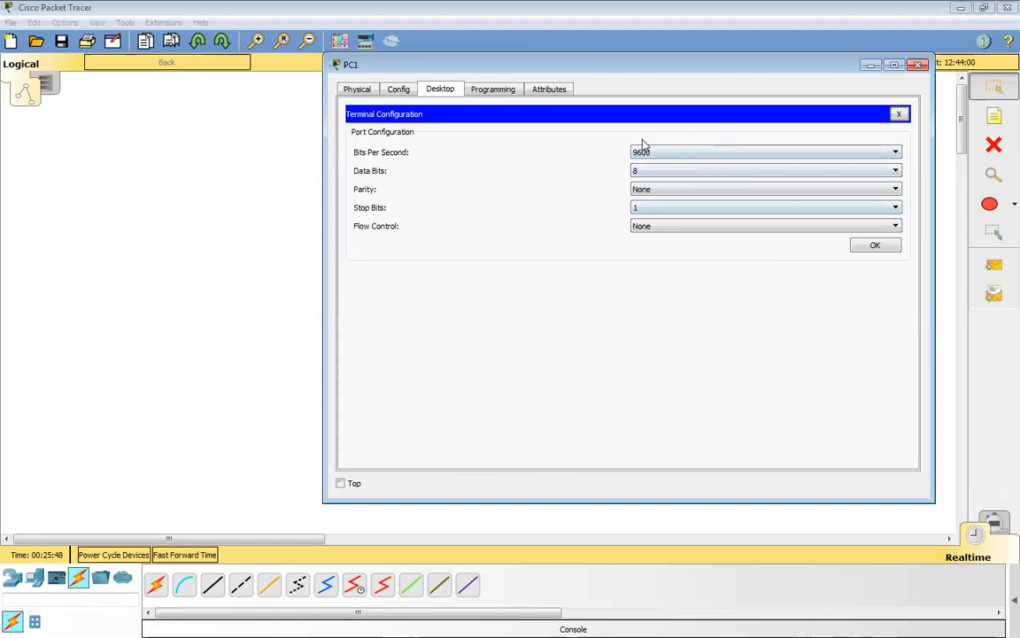
pyautogui.click(875, 245)
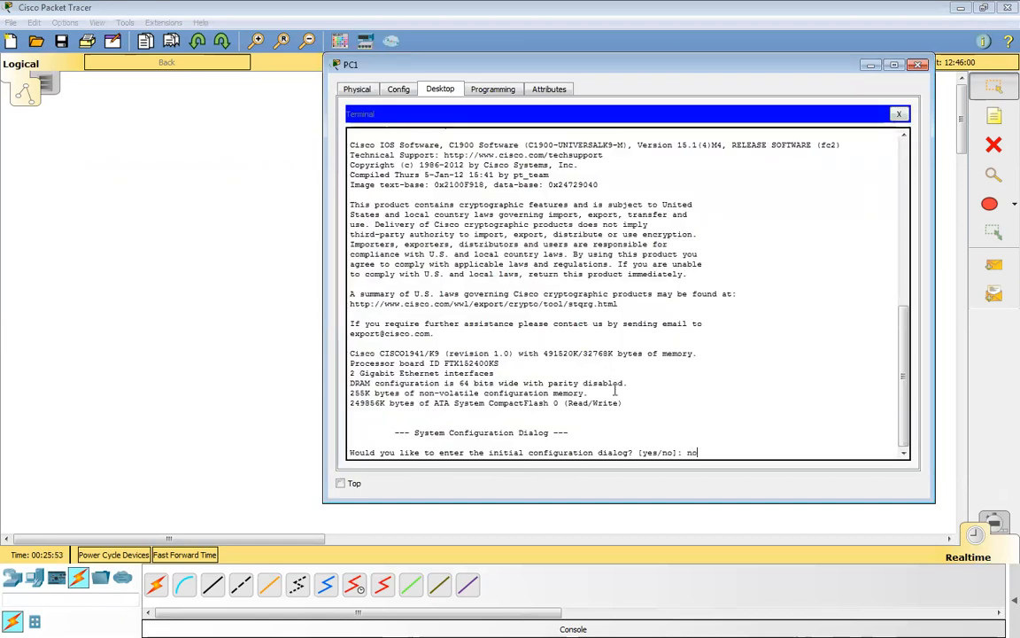
pyautogui.write('no')
pyautogui.press('Return')
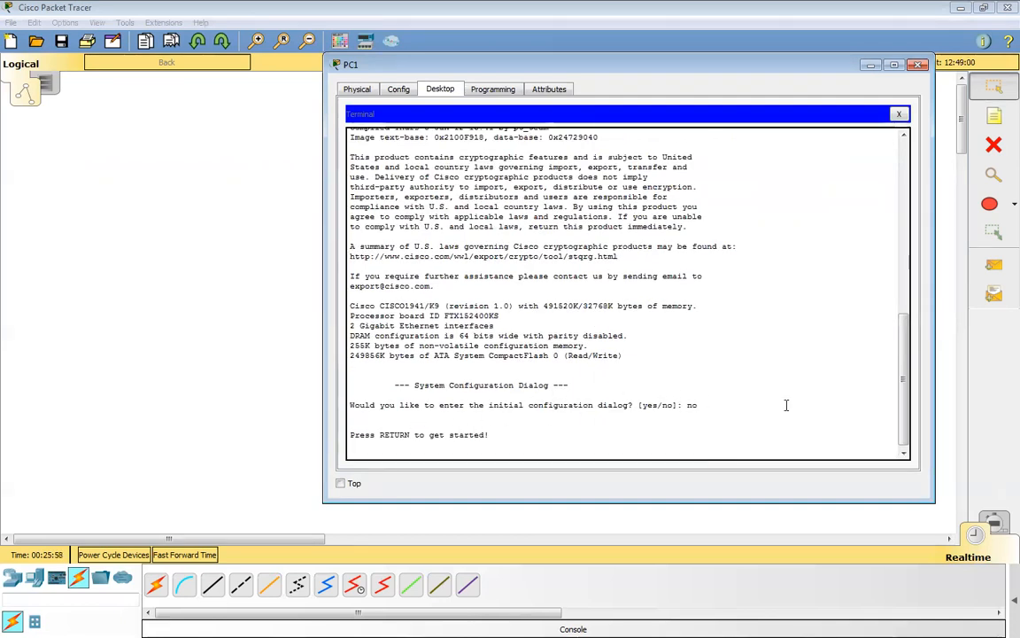
pyautogui.press('Return')
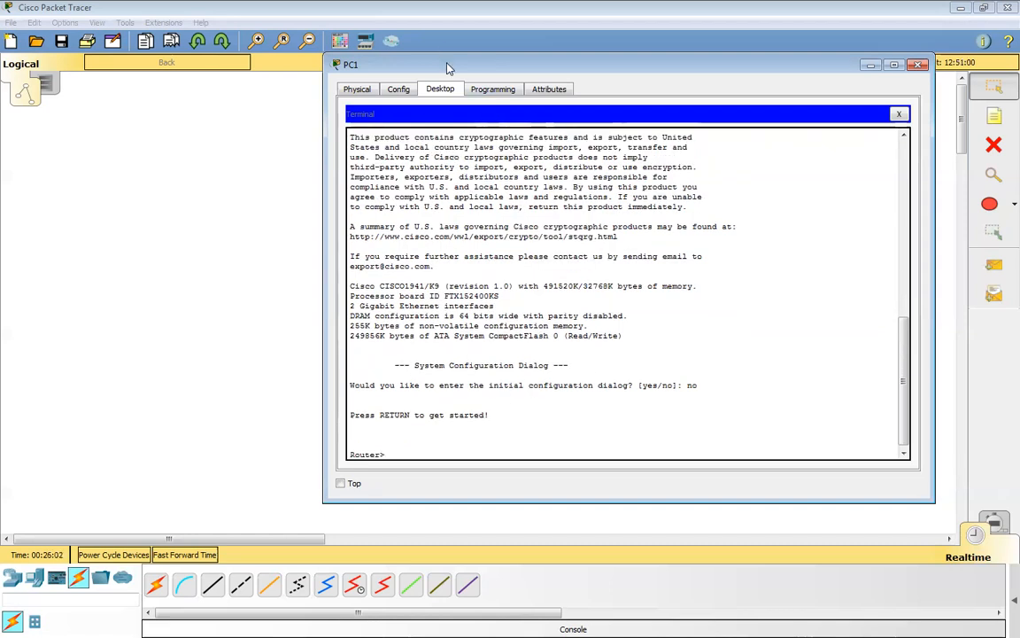
# Uncover the topology beside PC1's terminal and enter the router's global configuration mode with en and config t.
pyautogui.moveTo(449, 68); pyautogui.dragTo(597, 68)
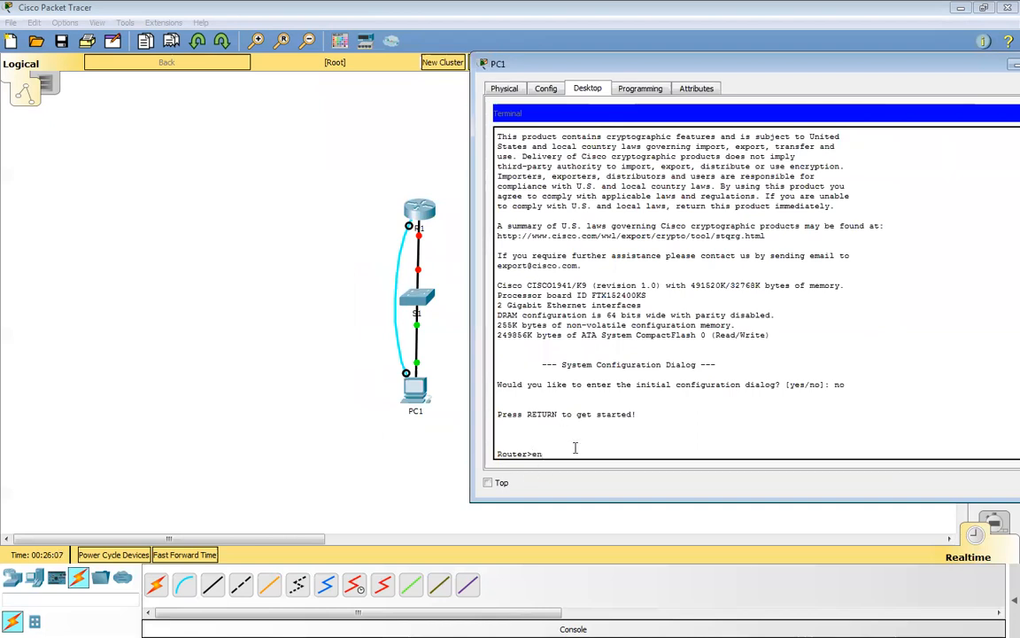
pyautogui.press('Return')
pyautogui.write('config t')
pyautogui.press('Return')
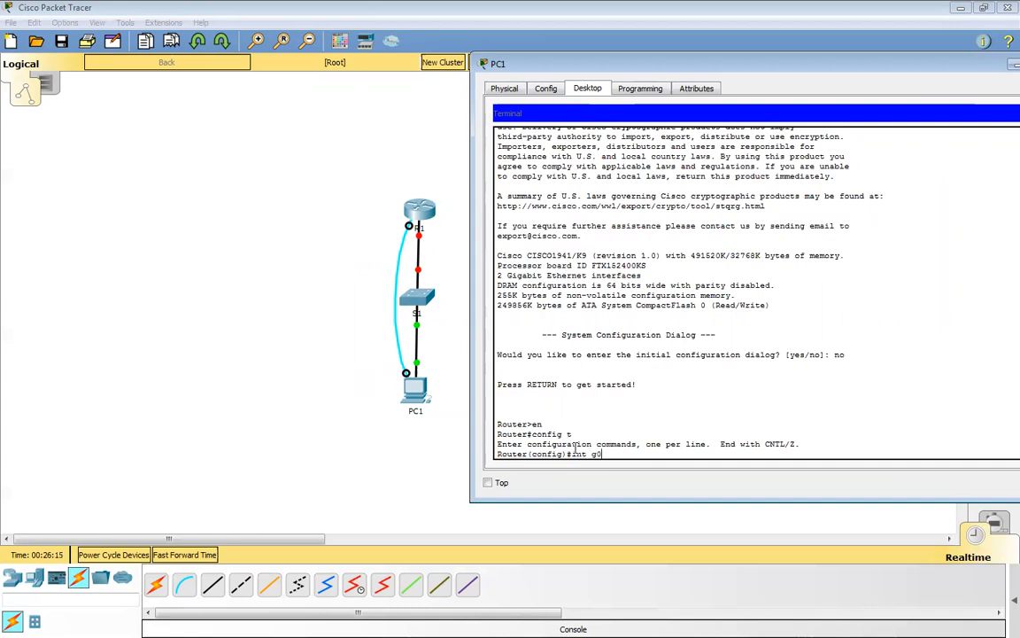
# Enter the router's interface g0/1 configuration and enable the interface with no shut.
pyautogui.press('Return')
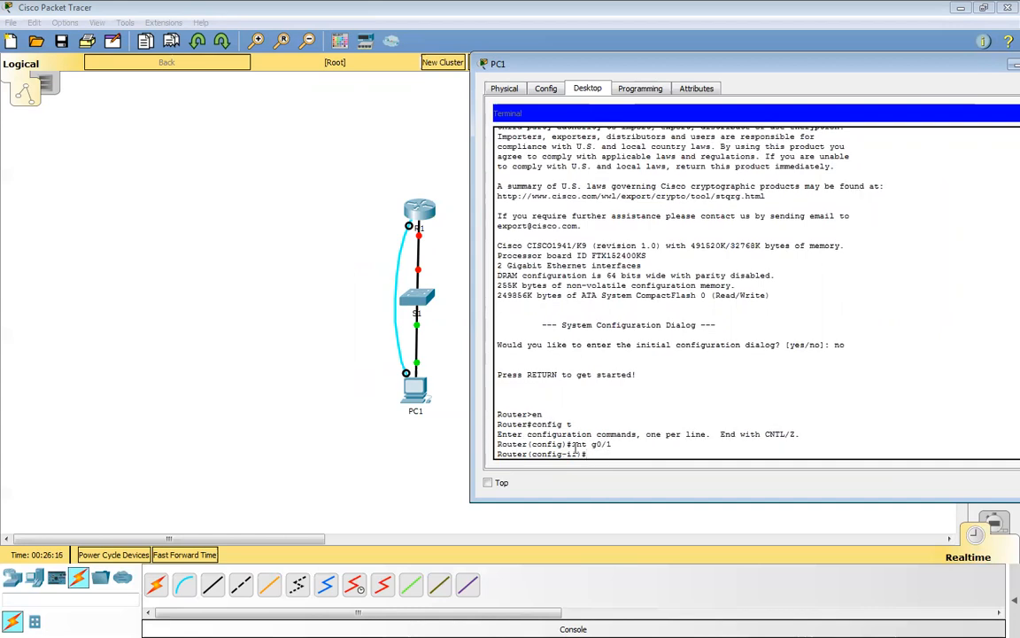
pyautogui.write('no shut')
pyautogui.press('Return')
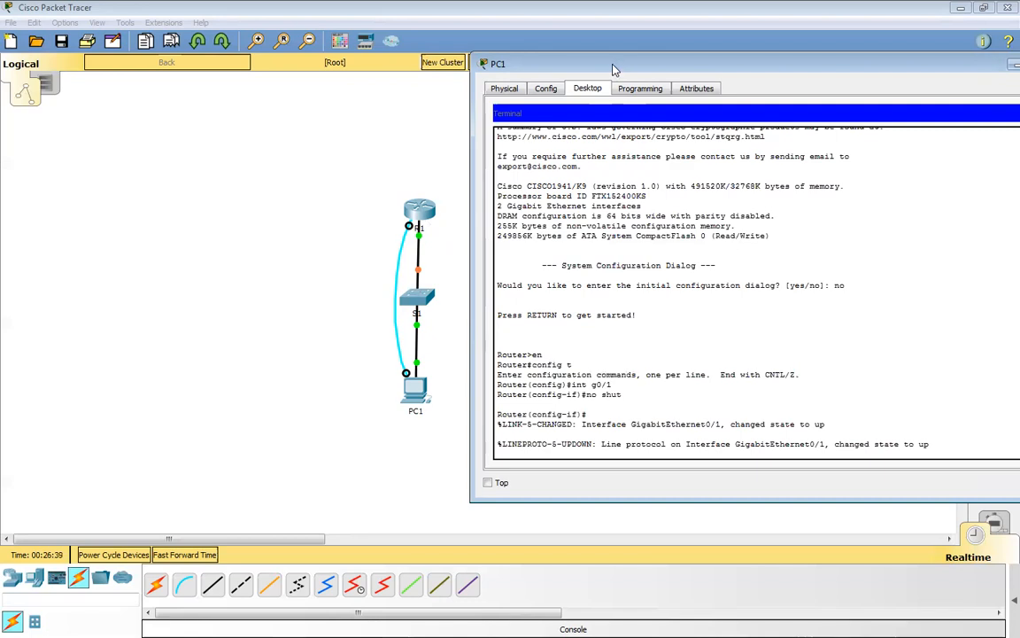
# Check the link lights between R1 and S1, then close PC1's terminal and its device window.
pyautogui.moveTo(616, 69); pyautogui.dragTo(746, 140)
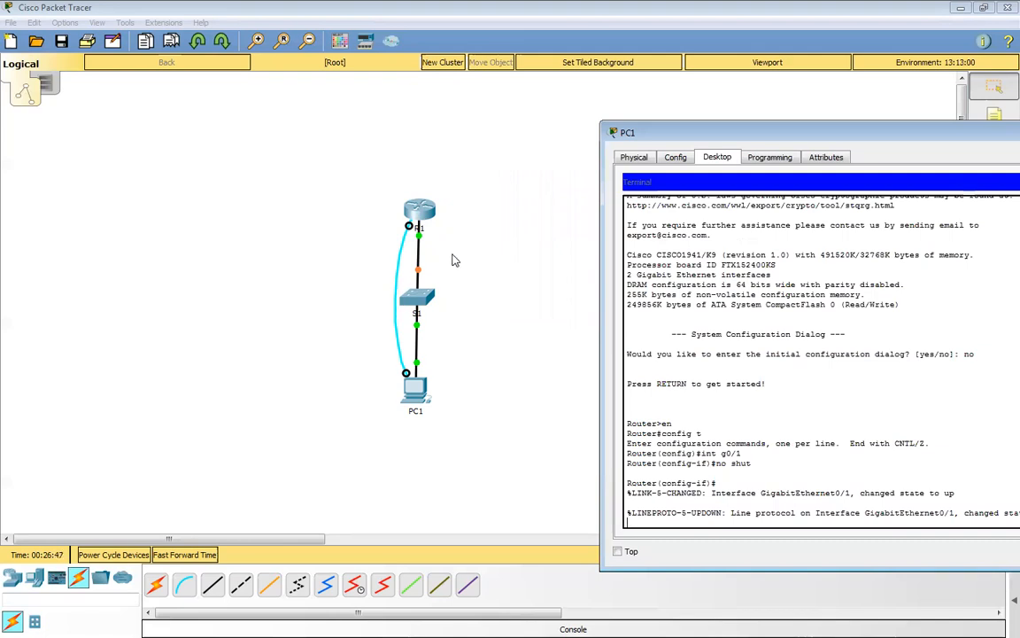
pyautogui.moveTo(769, 138); pyautogui.dragTo(485, 119)
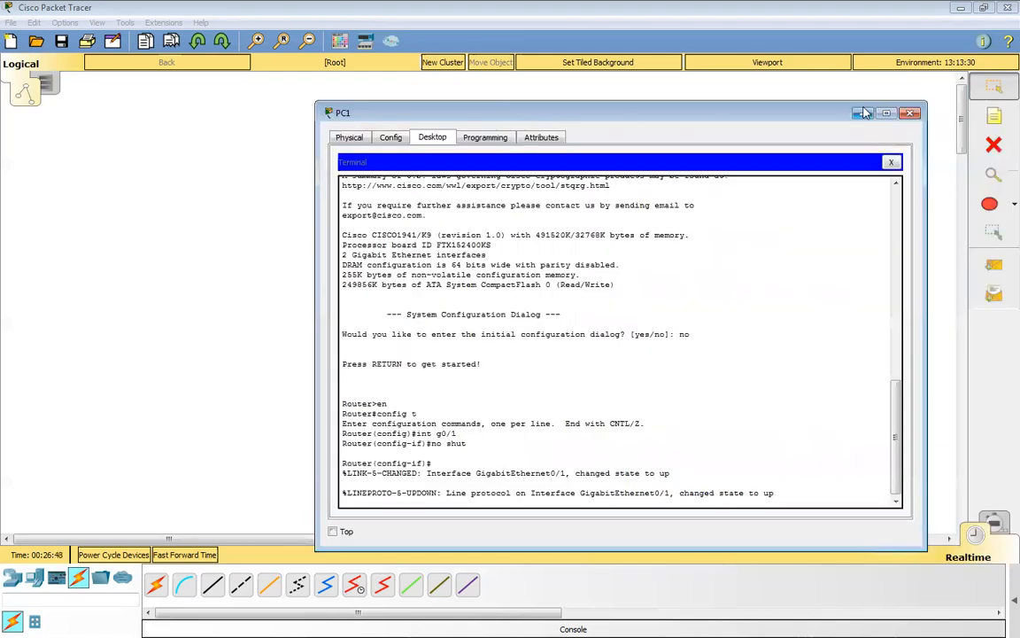
pyautogui.click(893, 162)
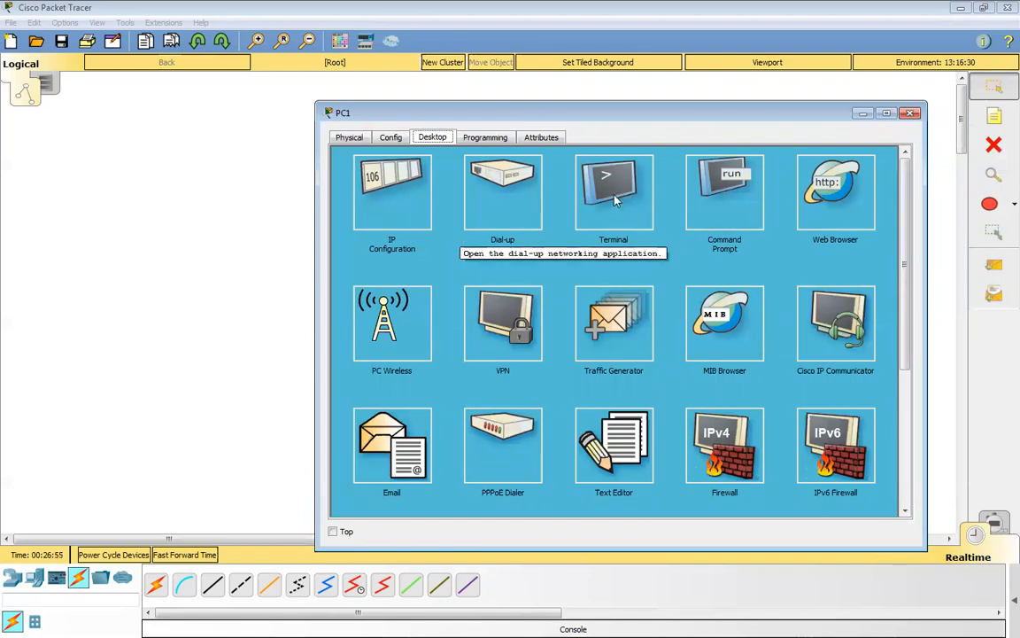
pyautogui.moveTo(744, 121); pyautogui.dragTo(653, 107)
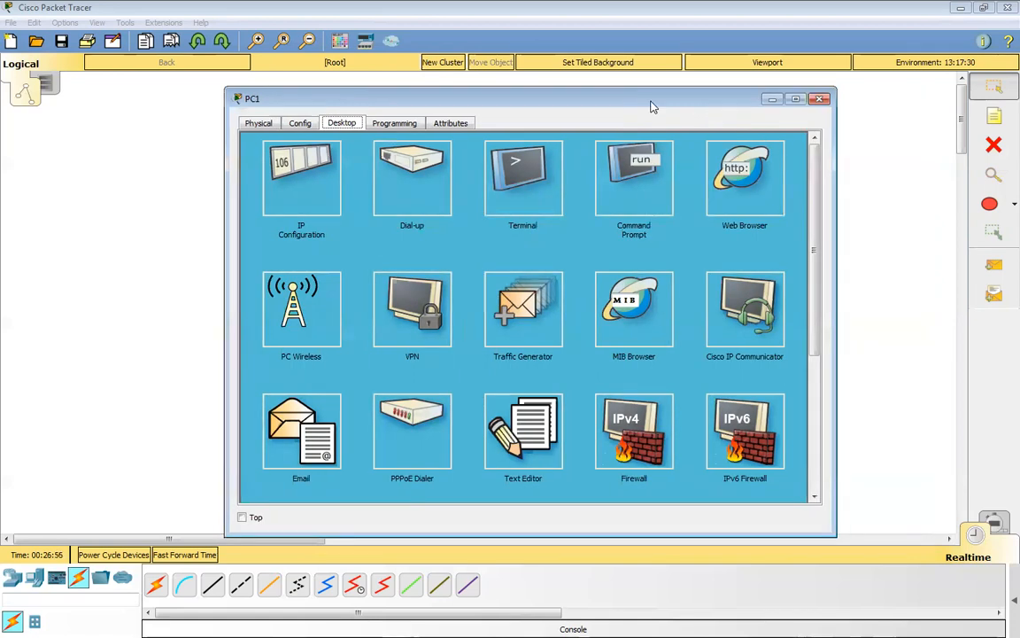
pyautogui.click(821, 98)
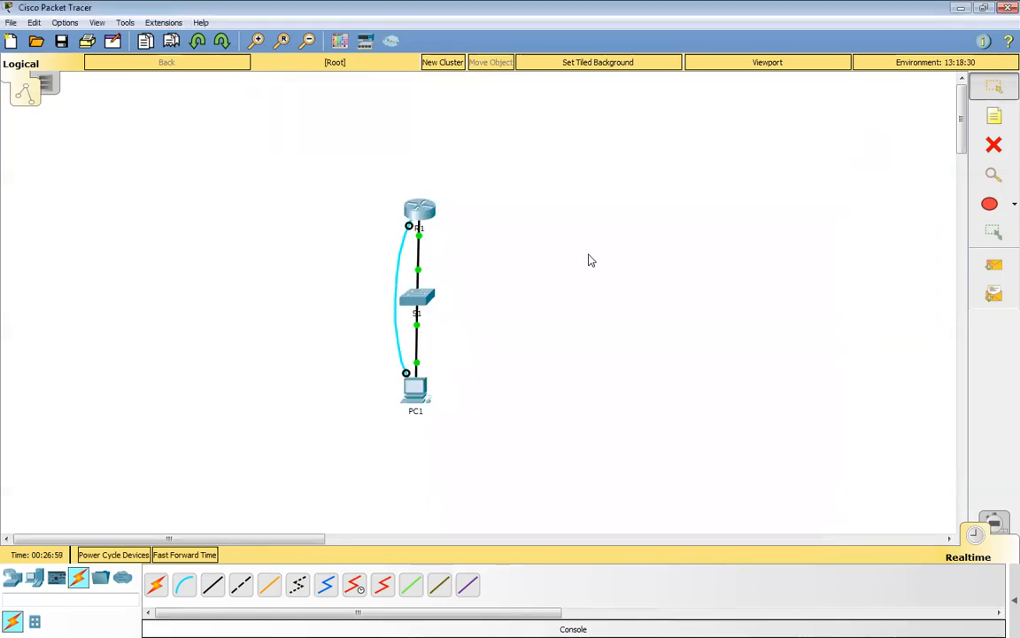